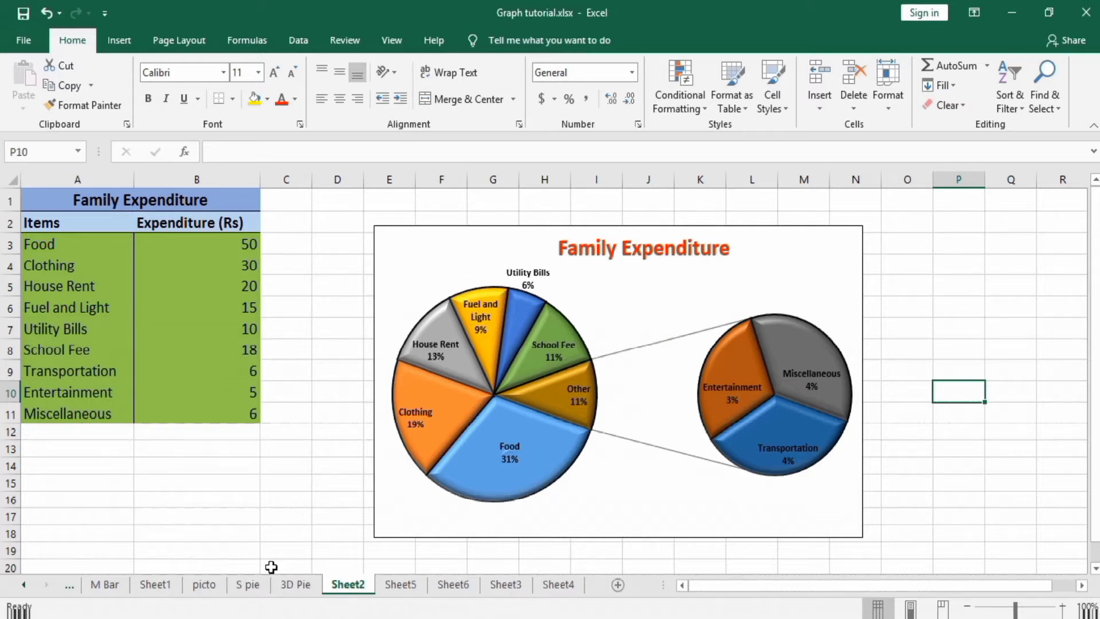
- Review the example charts on the S pie, 3D Pie and Sheet2 sheets, ending on Sheet2
left_click(248, 586)
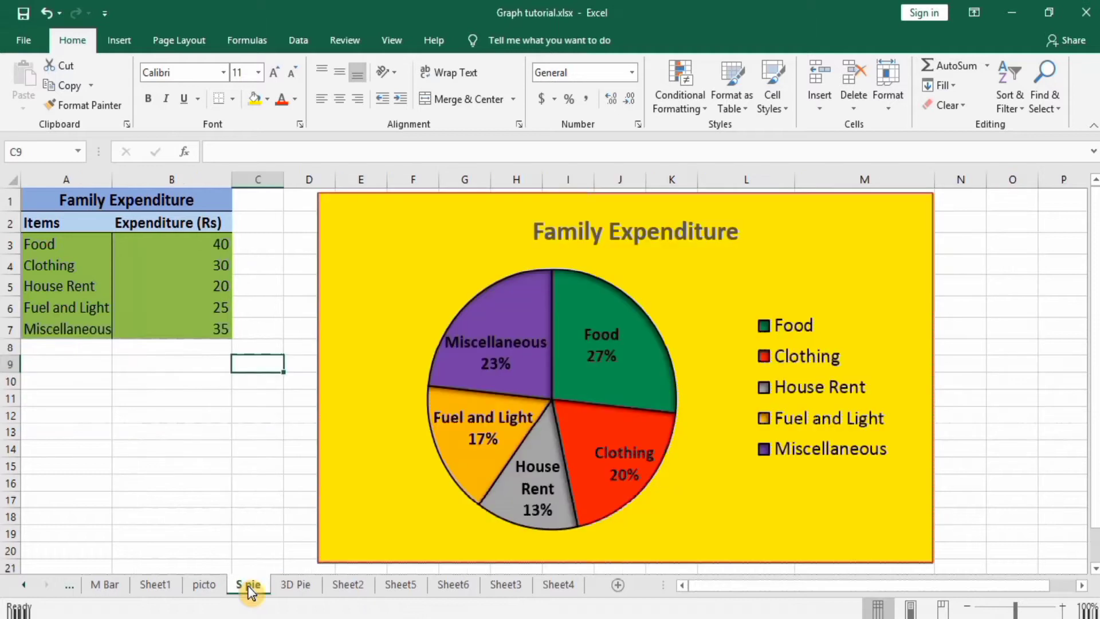
left_click(294, 585)
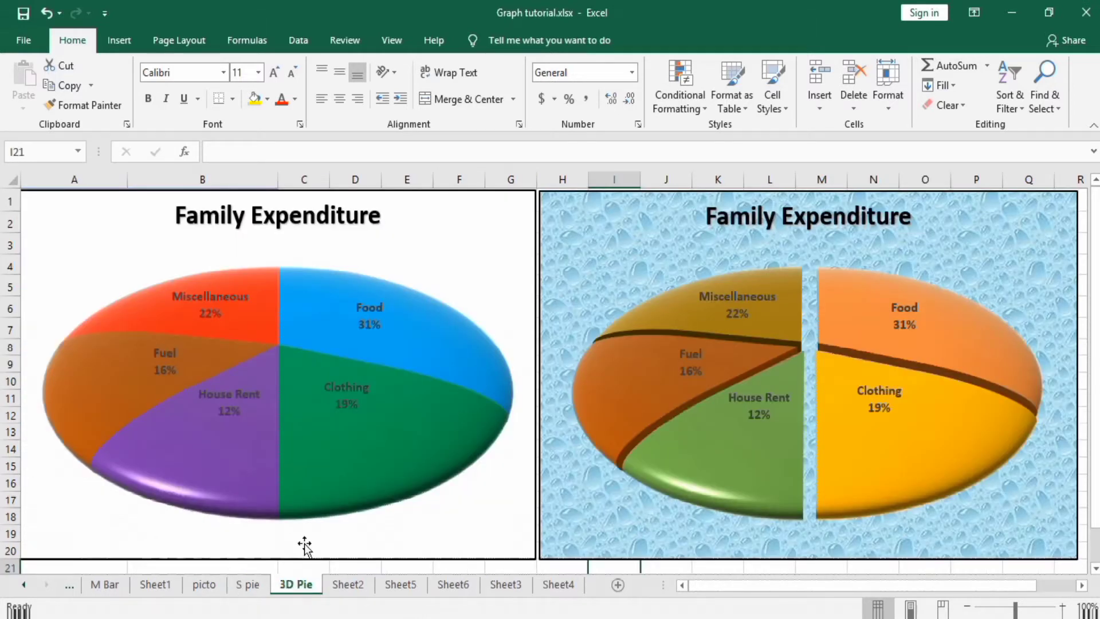
left_click(346, 586)
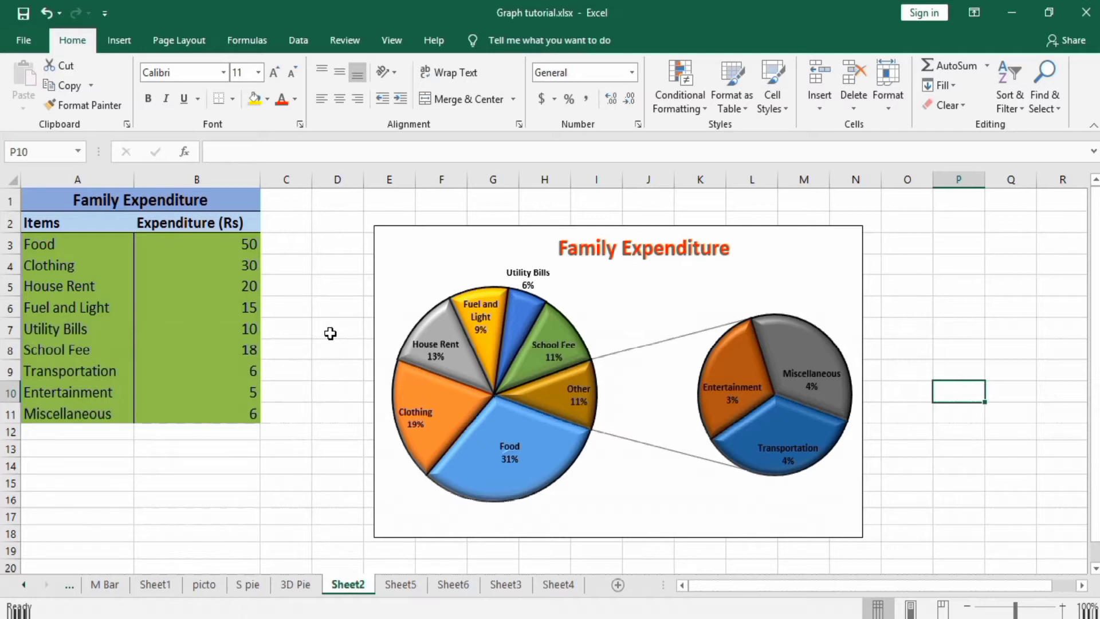
left_click(250, 585)
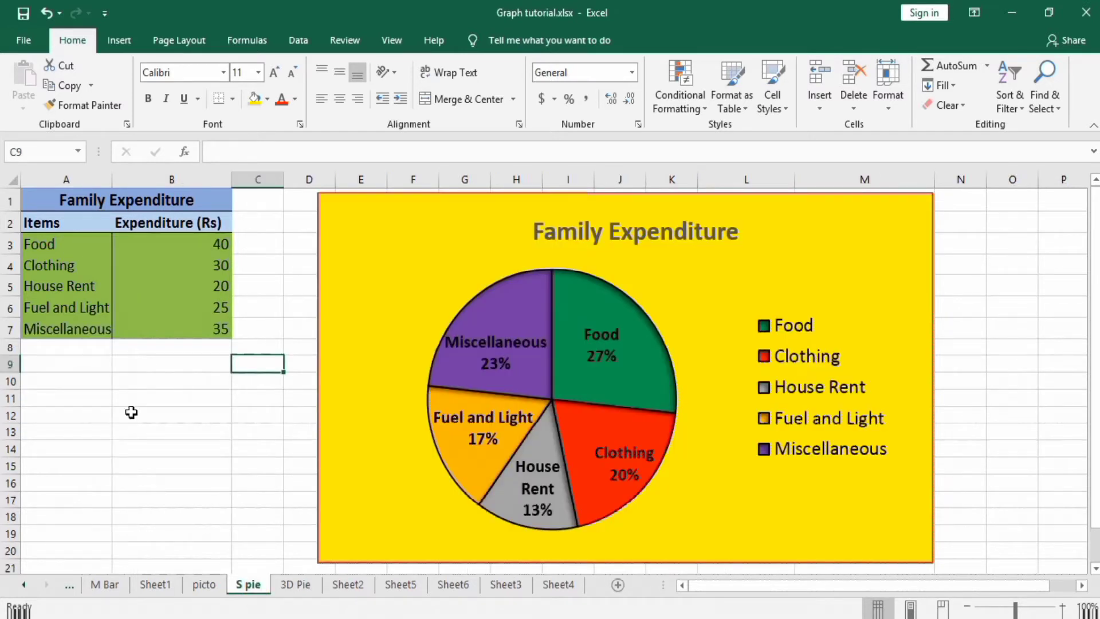
left_click(297, 584)
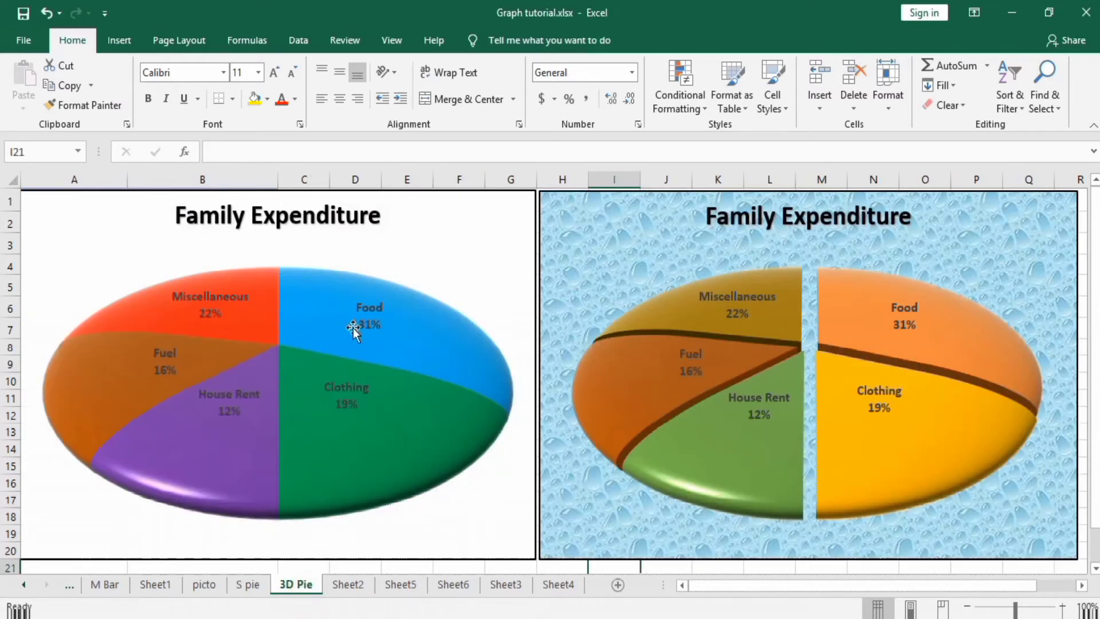
left_click(346, 584)
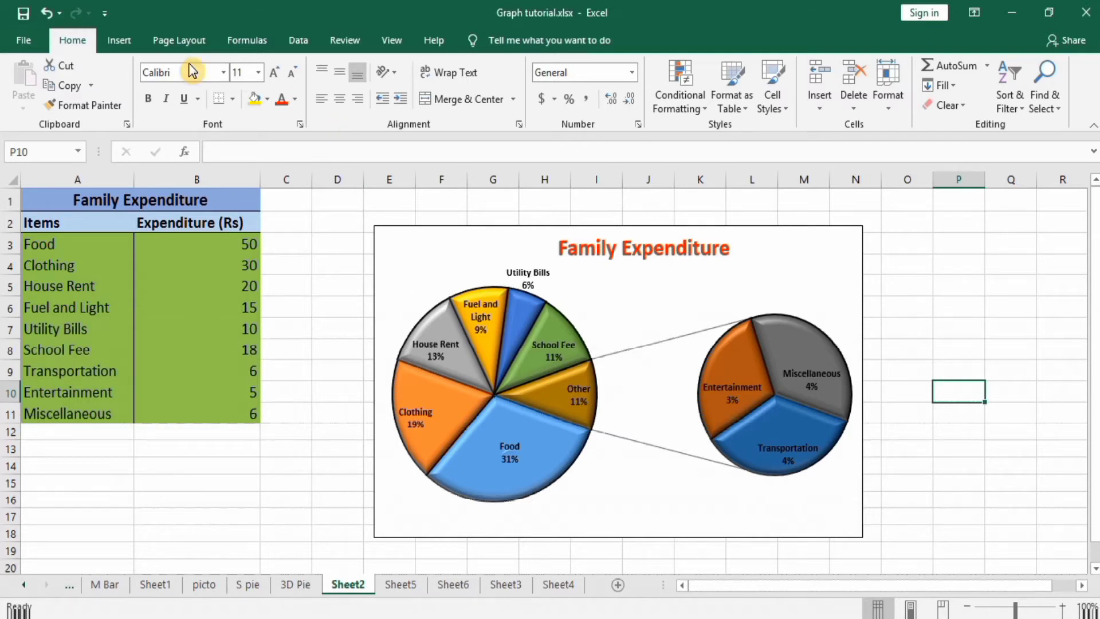
- Preview the Insert pie chart types, then switch to Sheet5 with the bare Family Expenditure table
left_click(125, 40)
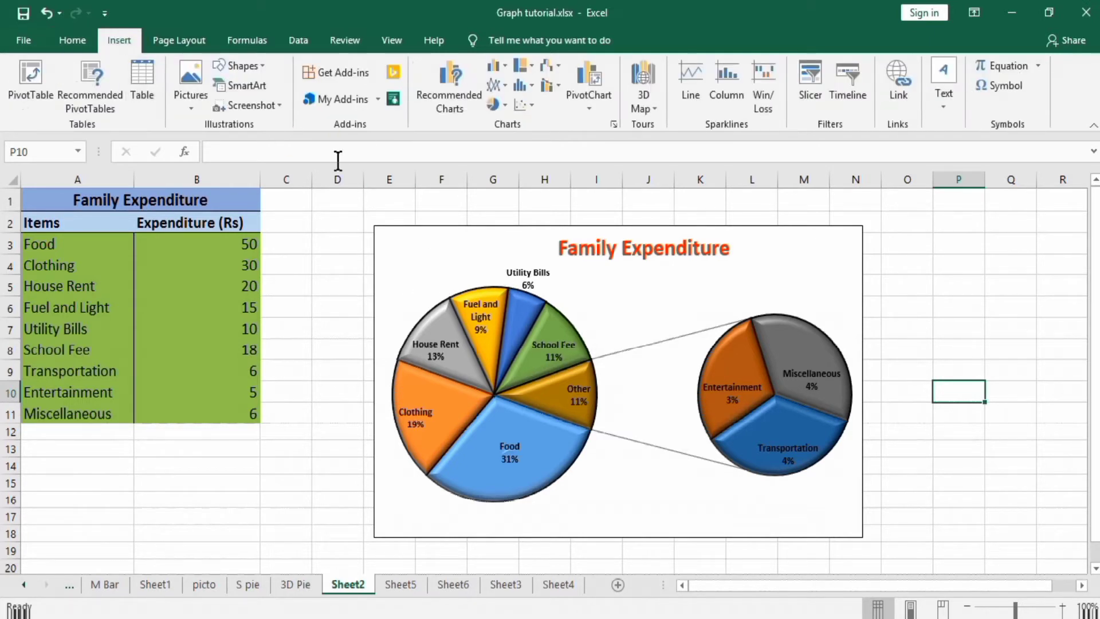
left_click(506, 103)
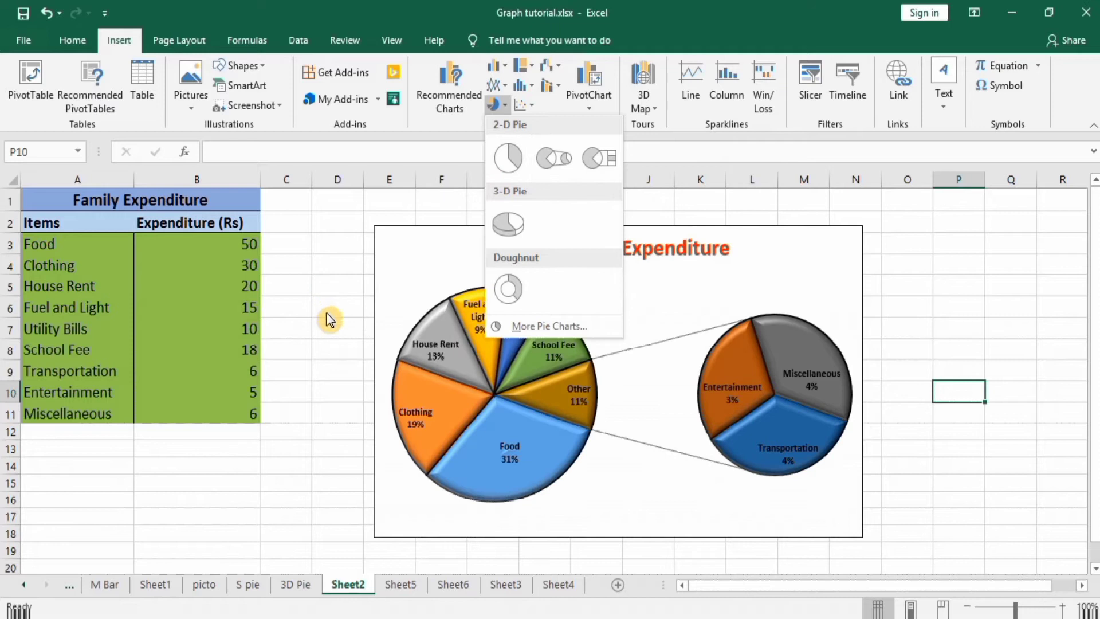
key("Escape")
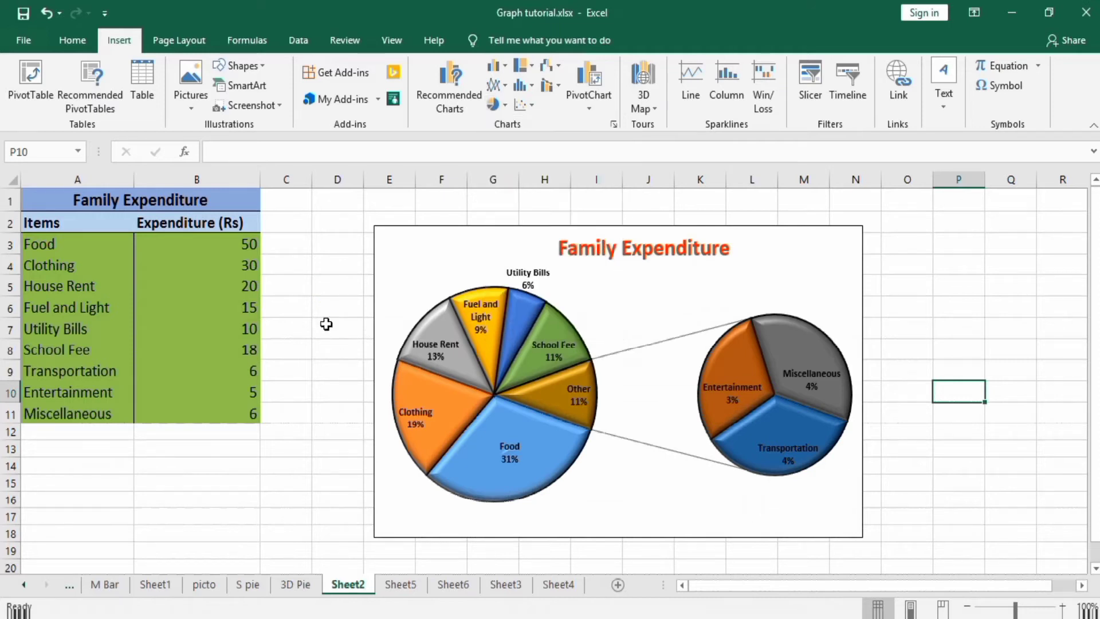
left_click(401, 584)
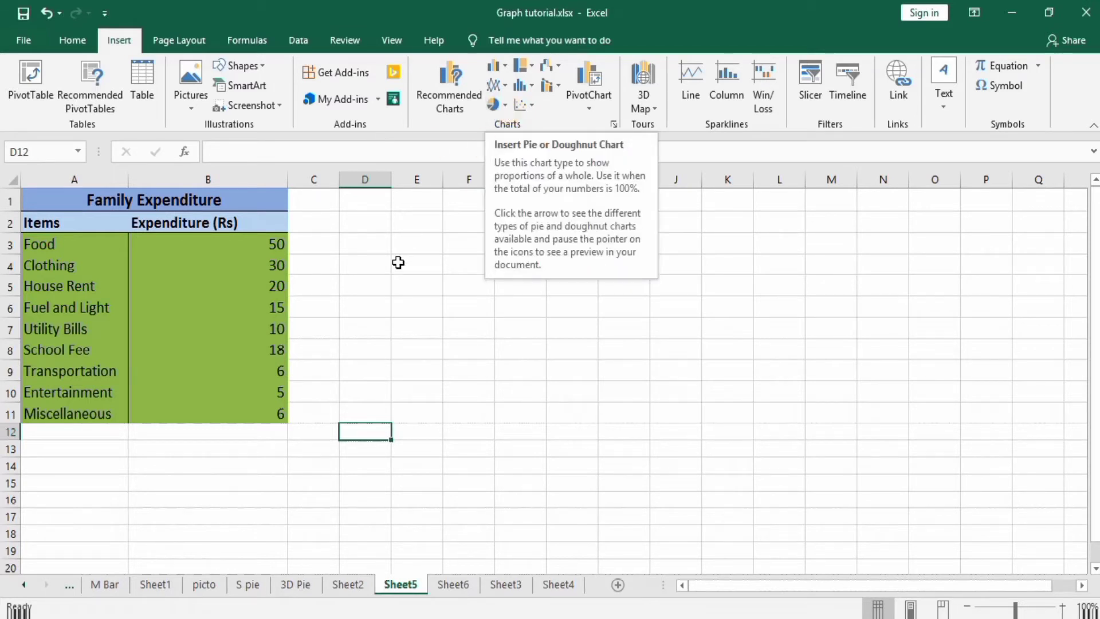
- Chart the range A2:B11 as a Pie of Pie chart
left_click(279, 415)
left_click_drag(278, 415, 70, 222)
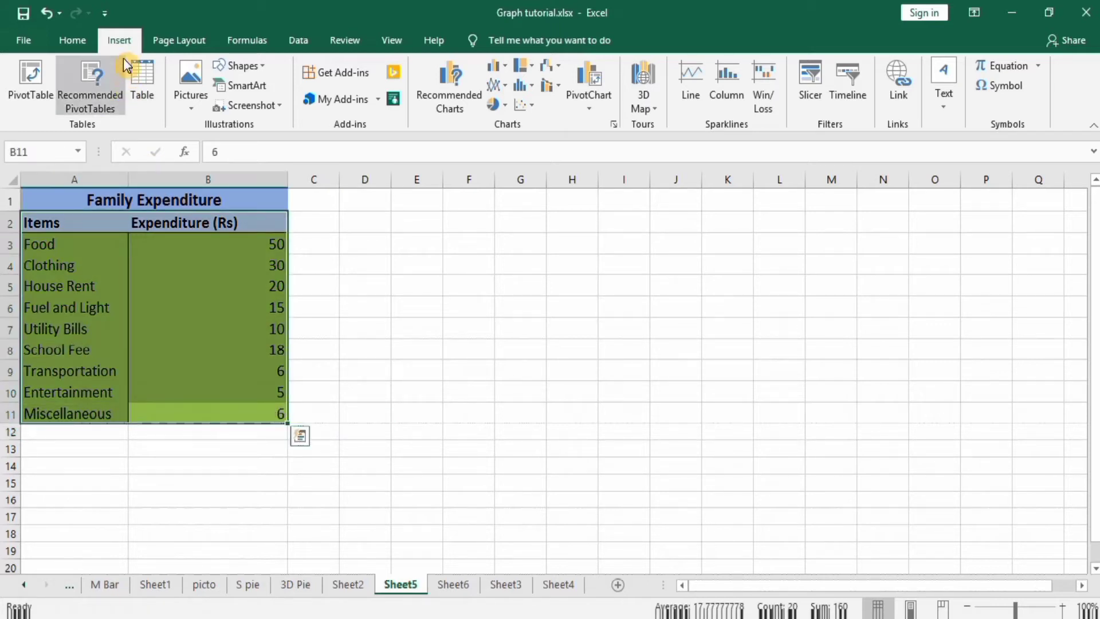
left_click(504, 107)
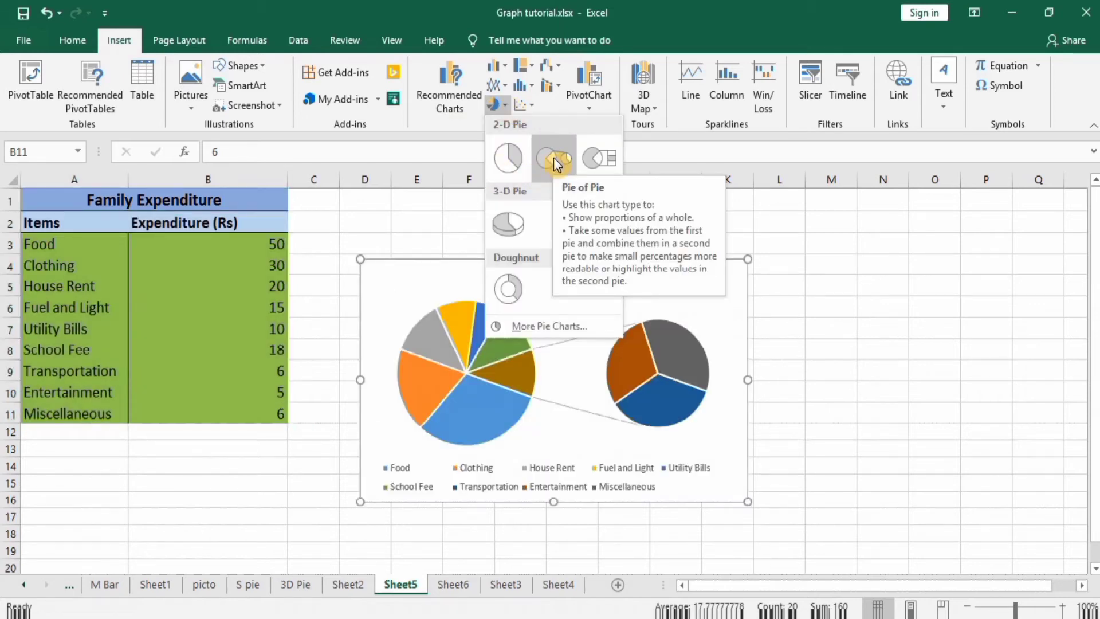
left_click(554, 157)
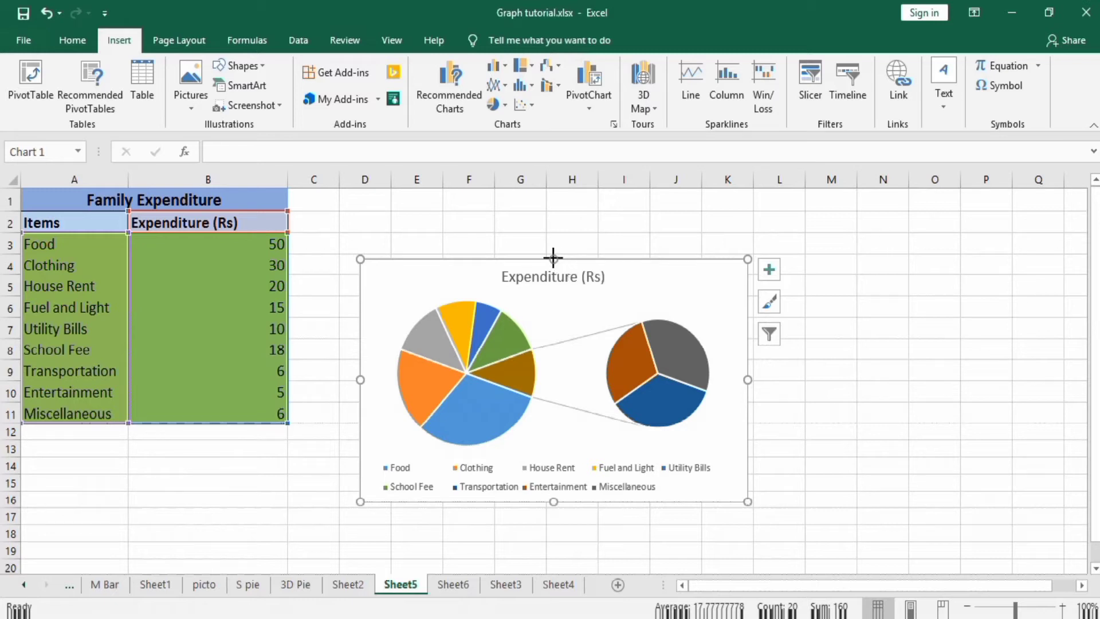
- Enlarge the chart upward, rightward and downward to span columns D–N
left_click_drag(554, 258, 553, 208)
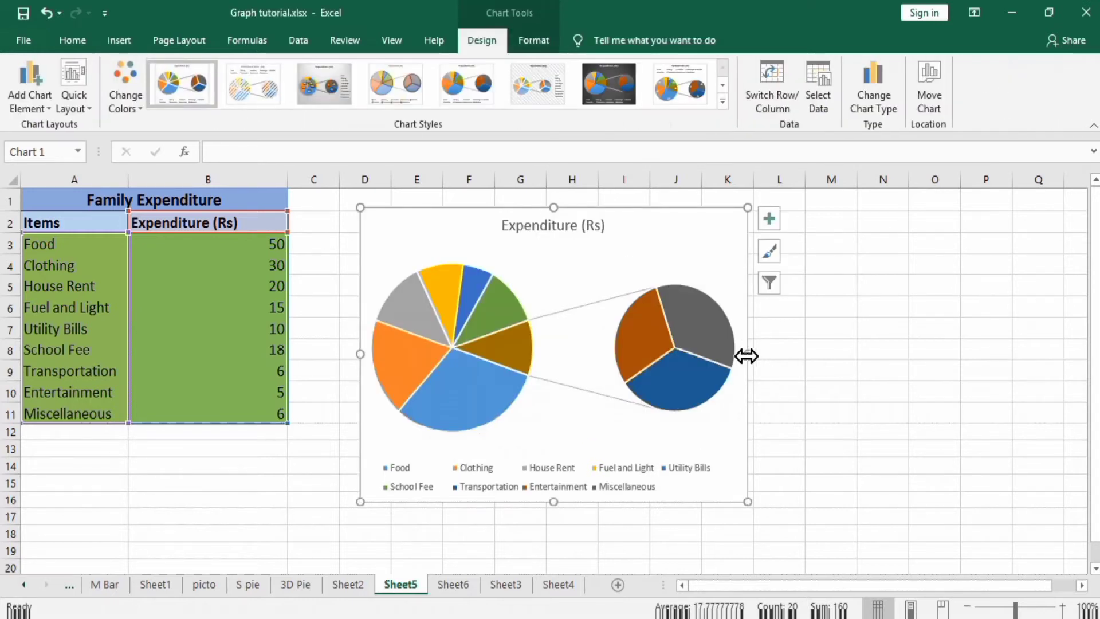
left_click_drag(748, 355, 909, 367)
left_click_drag(633, 501, 633, 559)
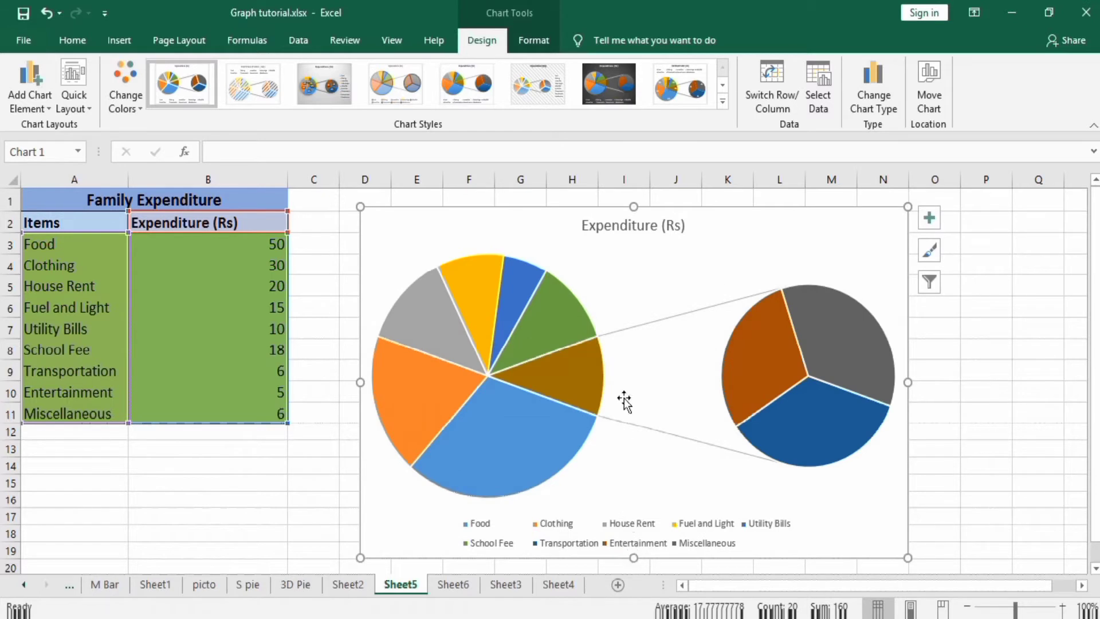
- Rename the chart title to 'Family Expenditure'
left_click(614, 225)
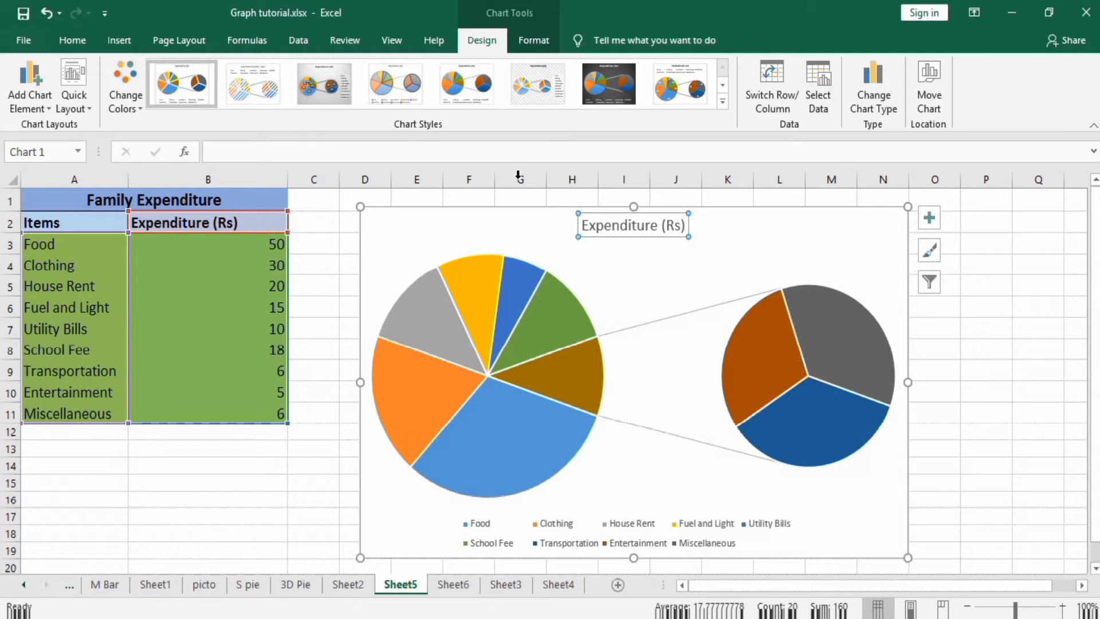
left_click(326, 147)
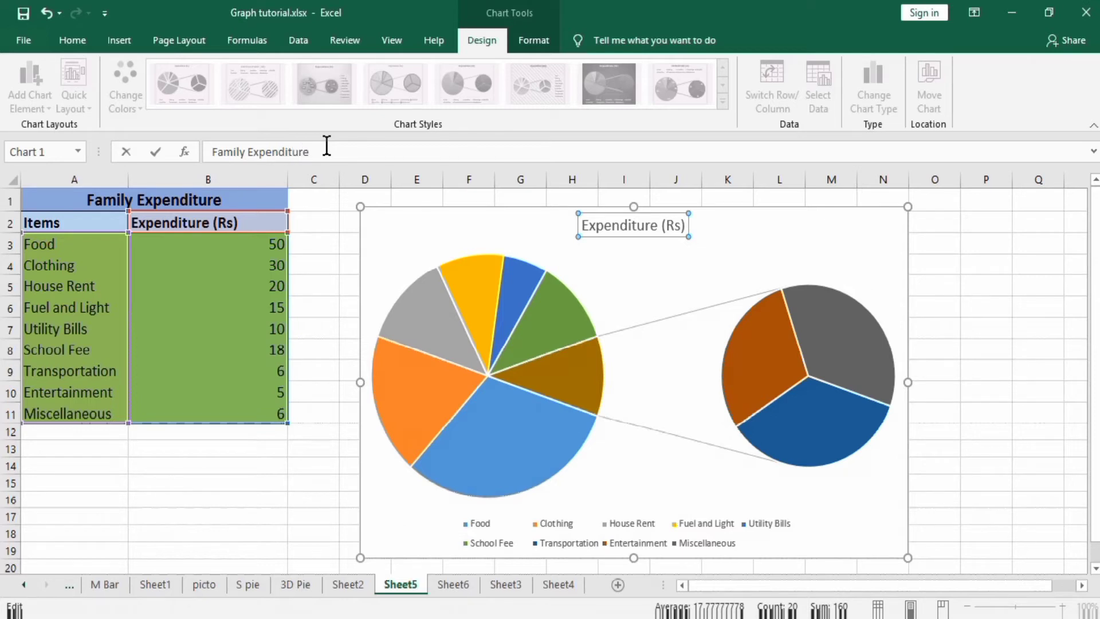
key("Return")
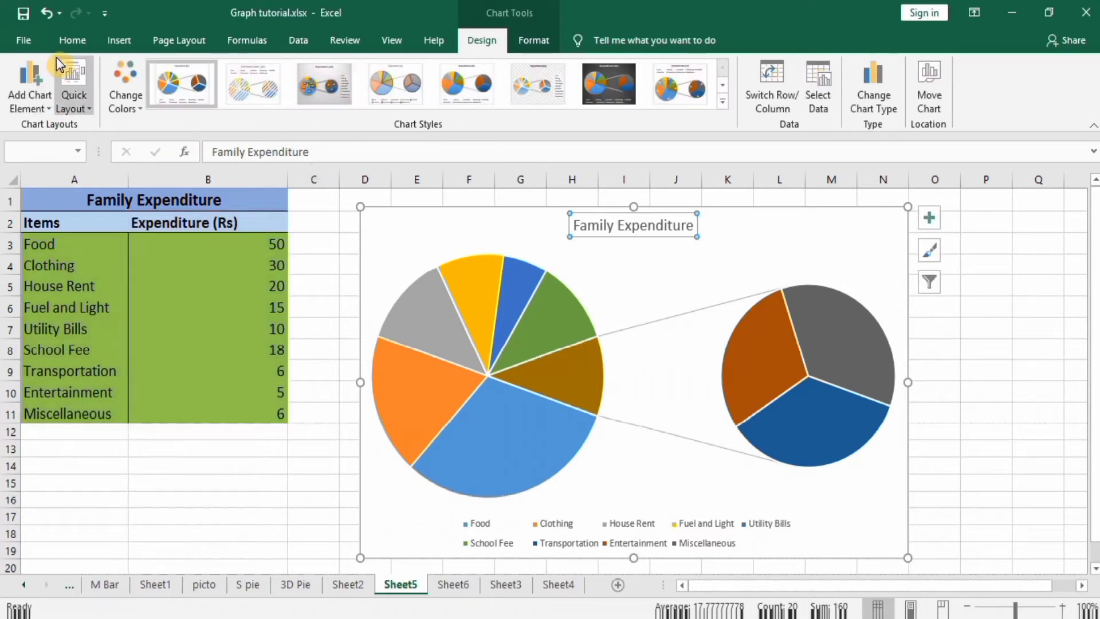
- Format the title as bold, 20-point text in automatic black
left_click(71, 49)
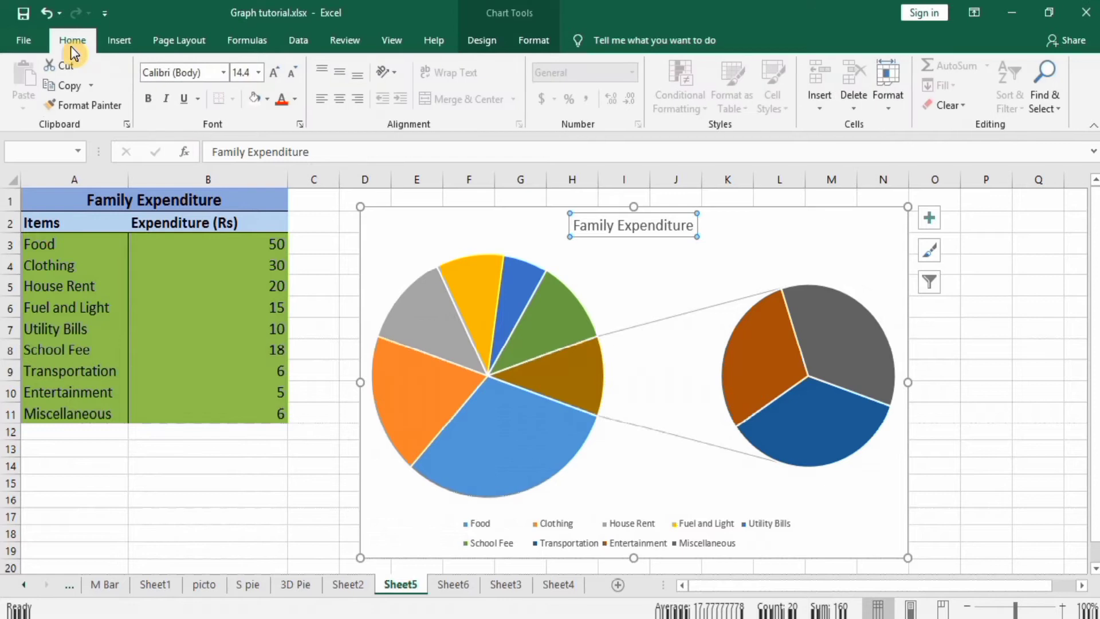
left_click(297, 103)
left_click(295, 115)
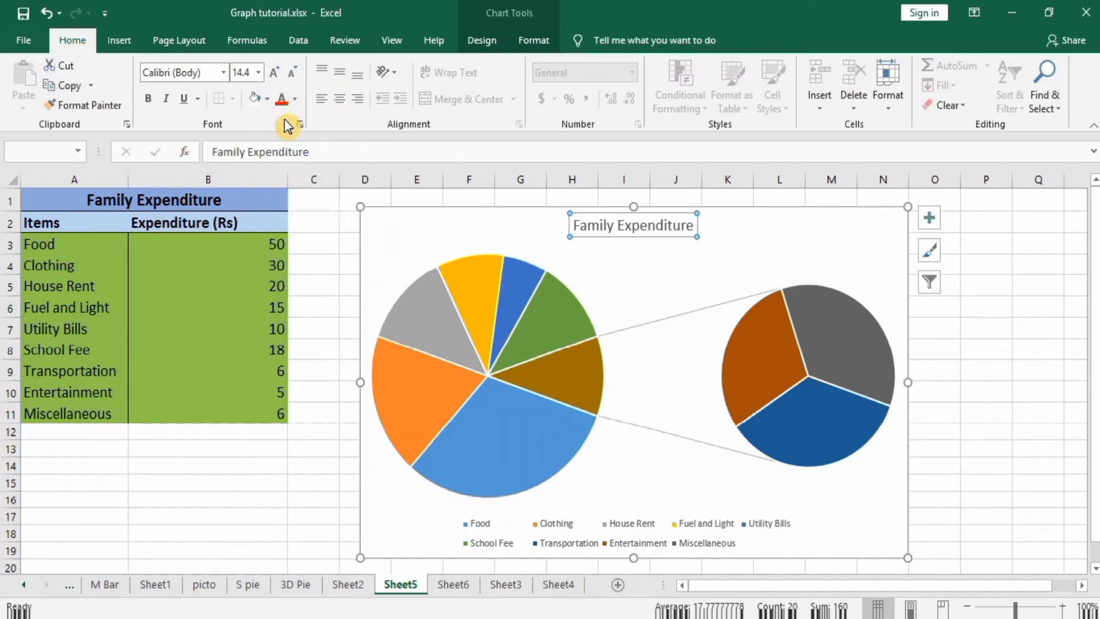
left_click(259, 72)
left_click(239, 236)
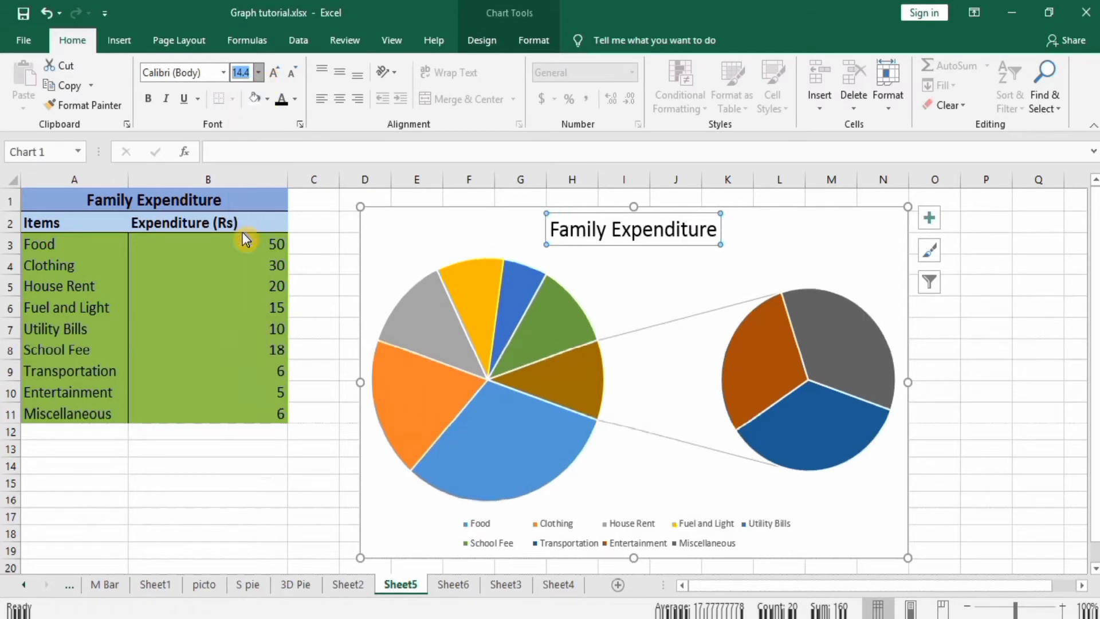
left_click(148, 99)
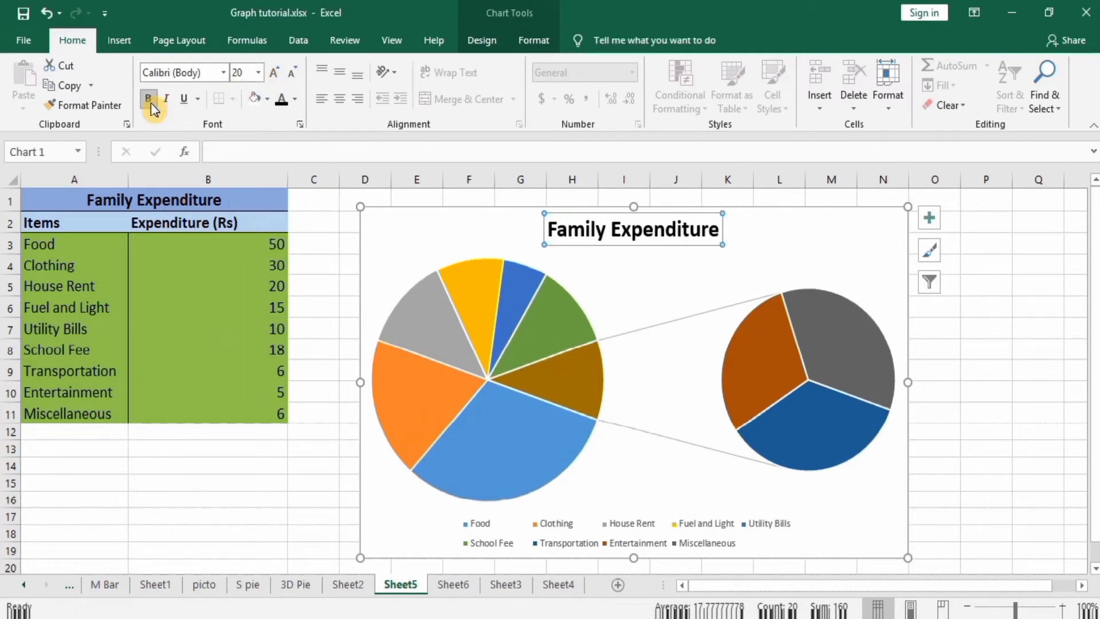
- In Format Data Series, raise Values in second plot from 3 to 4, adding School Fee
left_click(548, 308)
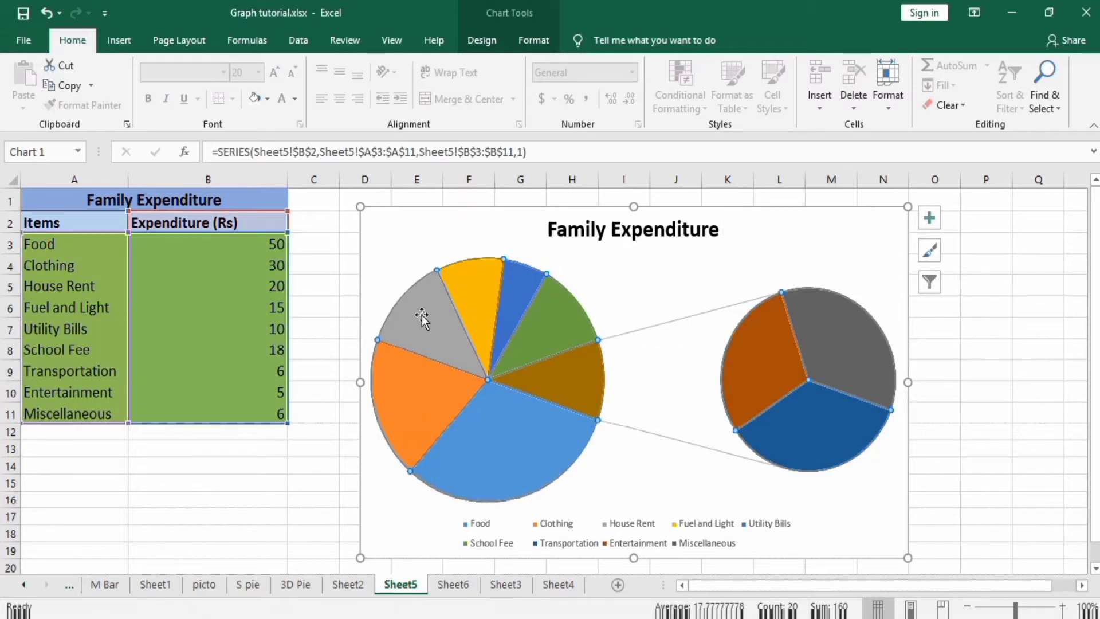
mouse_move(560, 450)
right_click(559, 373)
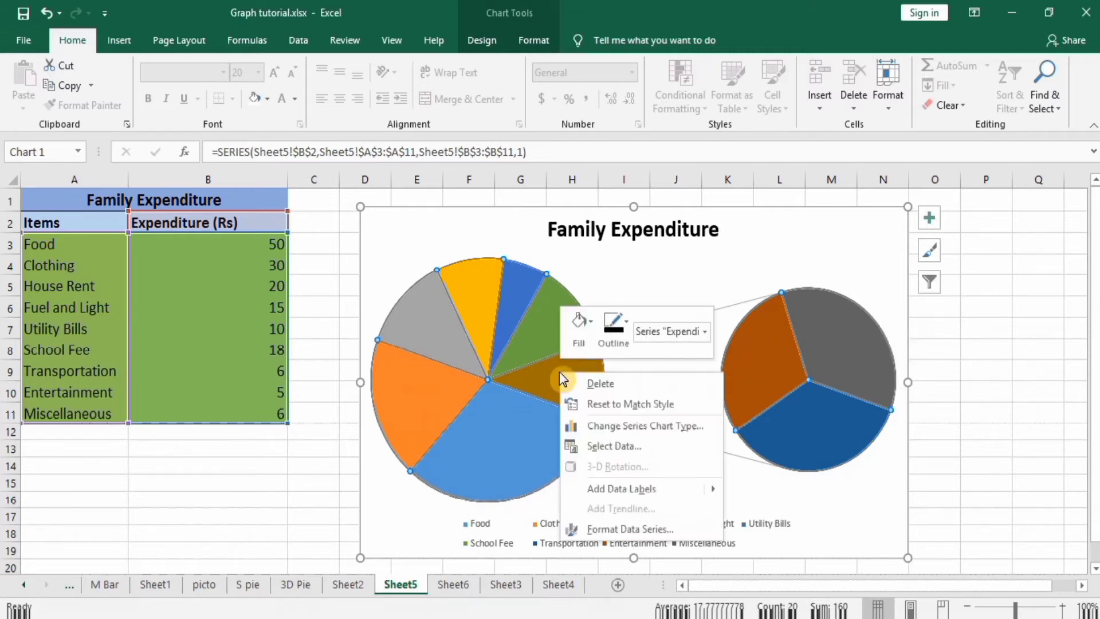
left_click(608, 529)
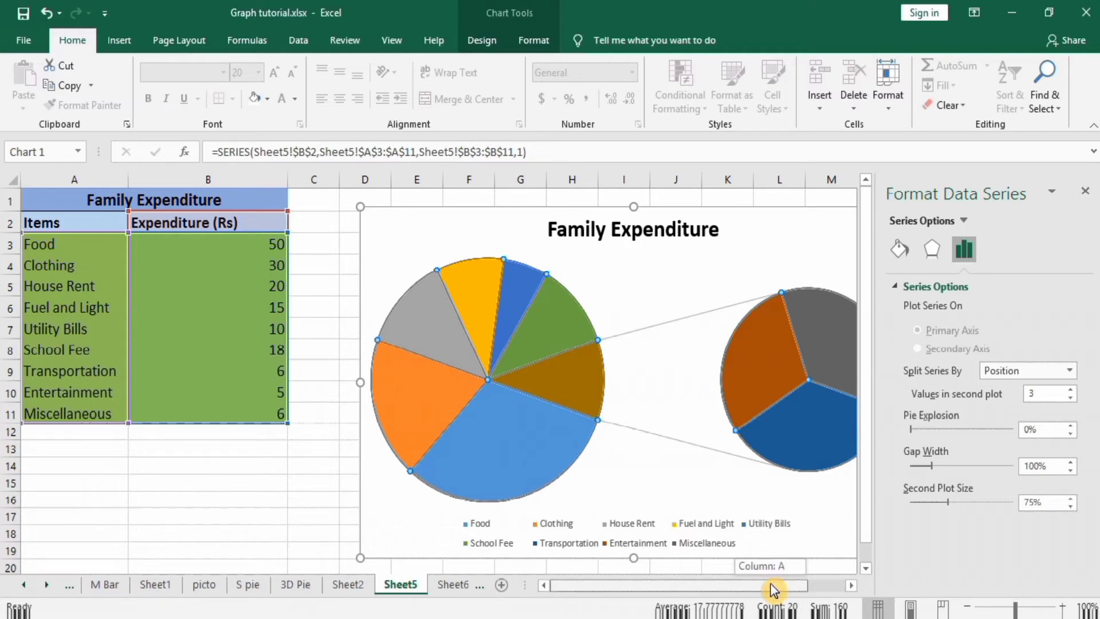
left_click_drag(770, 583, 789, 583)
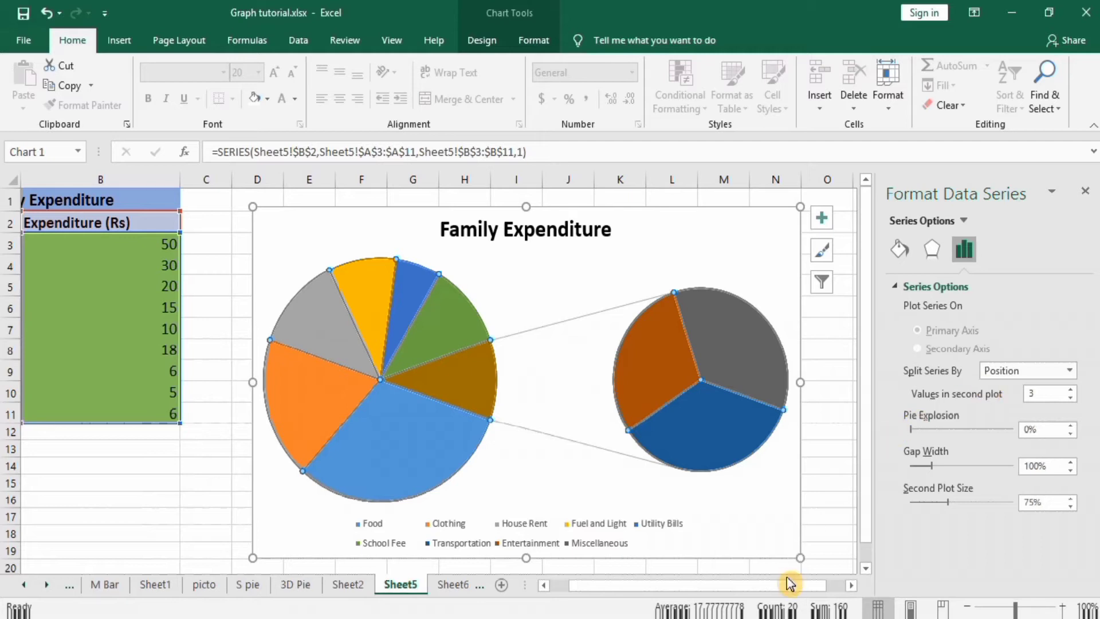
scroll(785, 586, "left", 3)
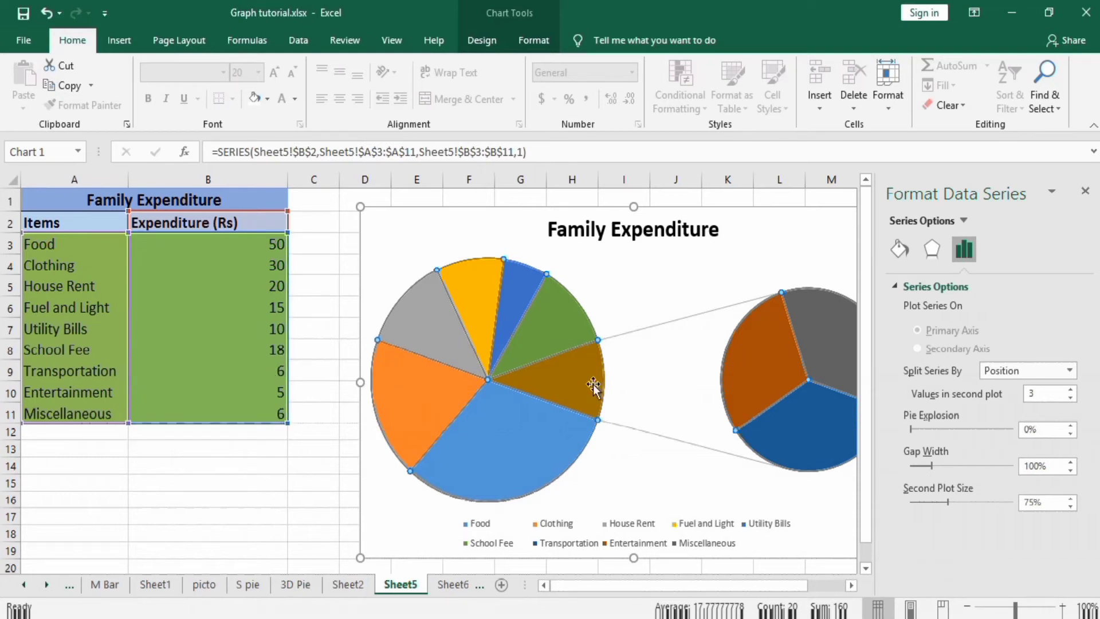
mouse_move(762, 373)
mouse_move(780, 330)
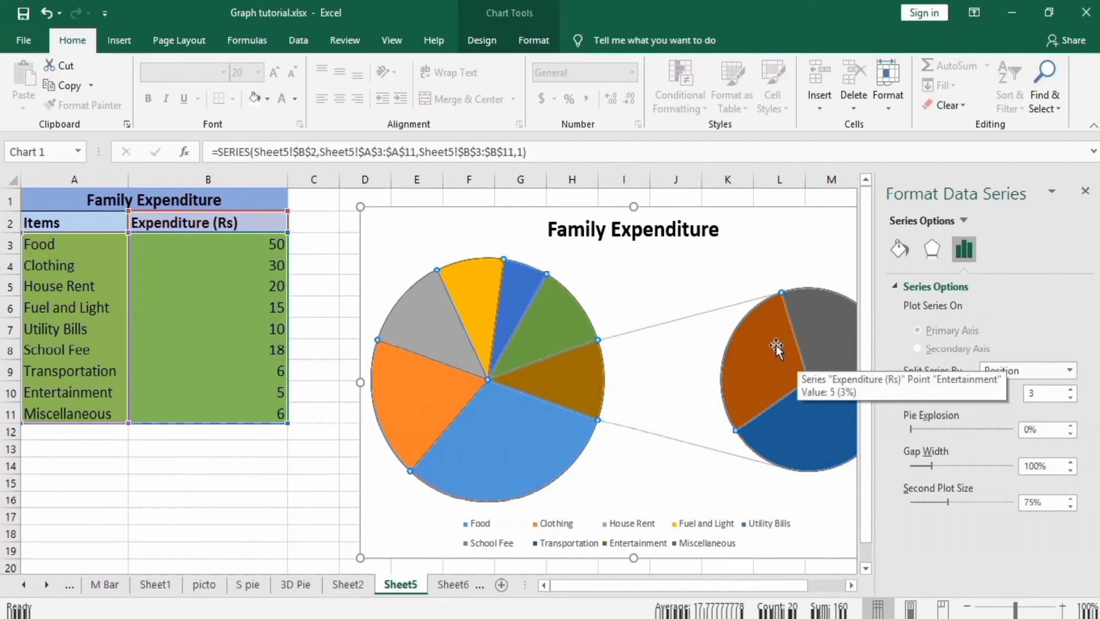
mouse_move(810, 349)
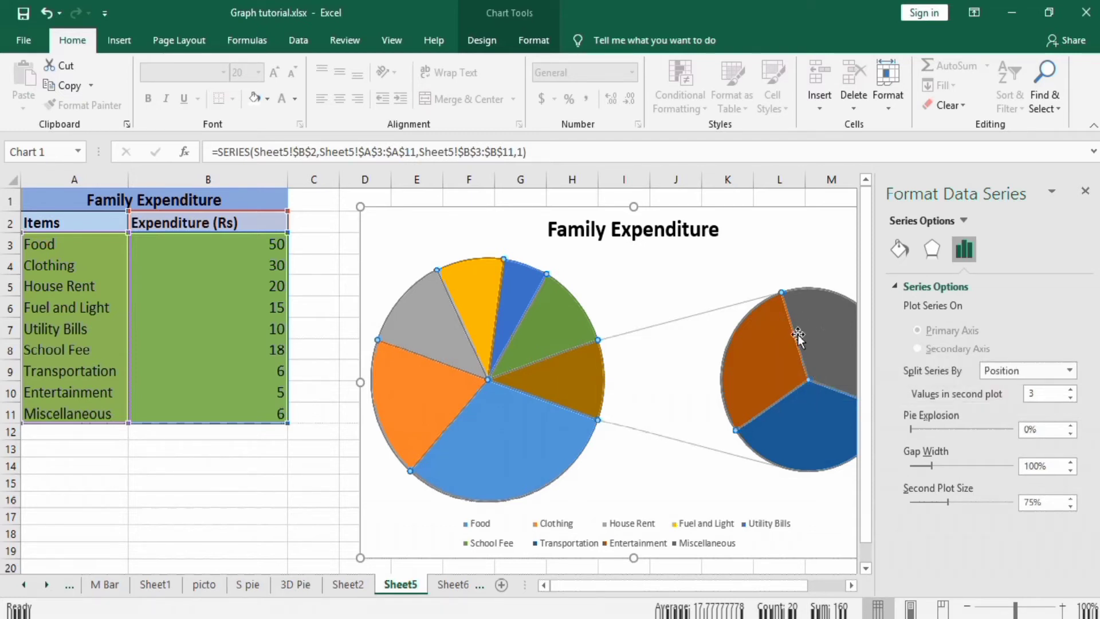
left_click(1070, 390)
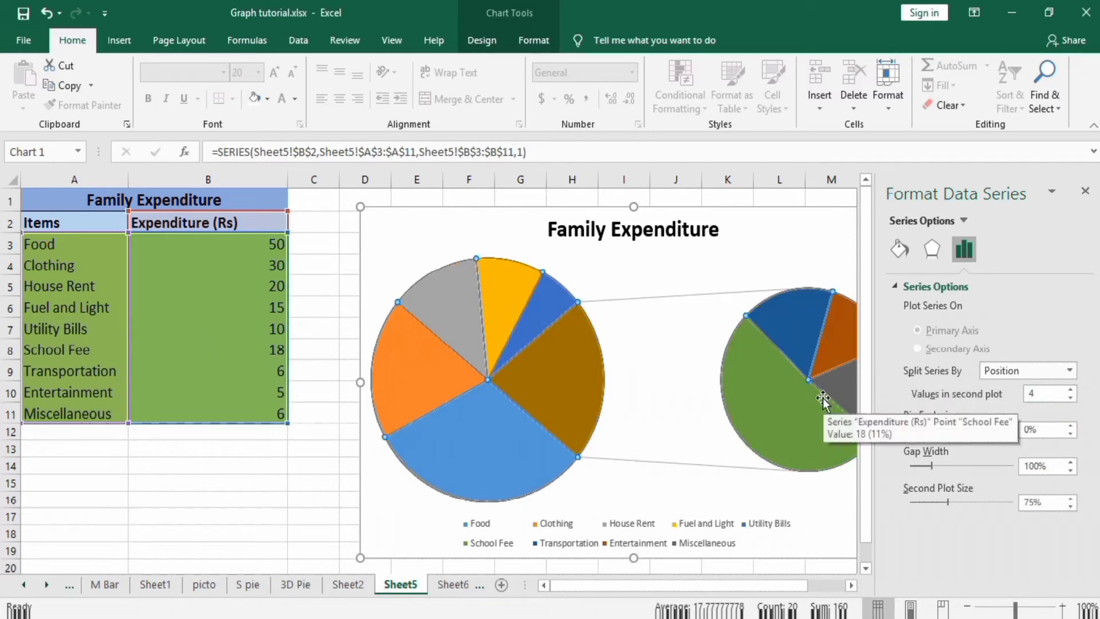
- Try splitting the series by Percentage value with a 9% threshold
left_click(1071, 372)
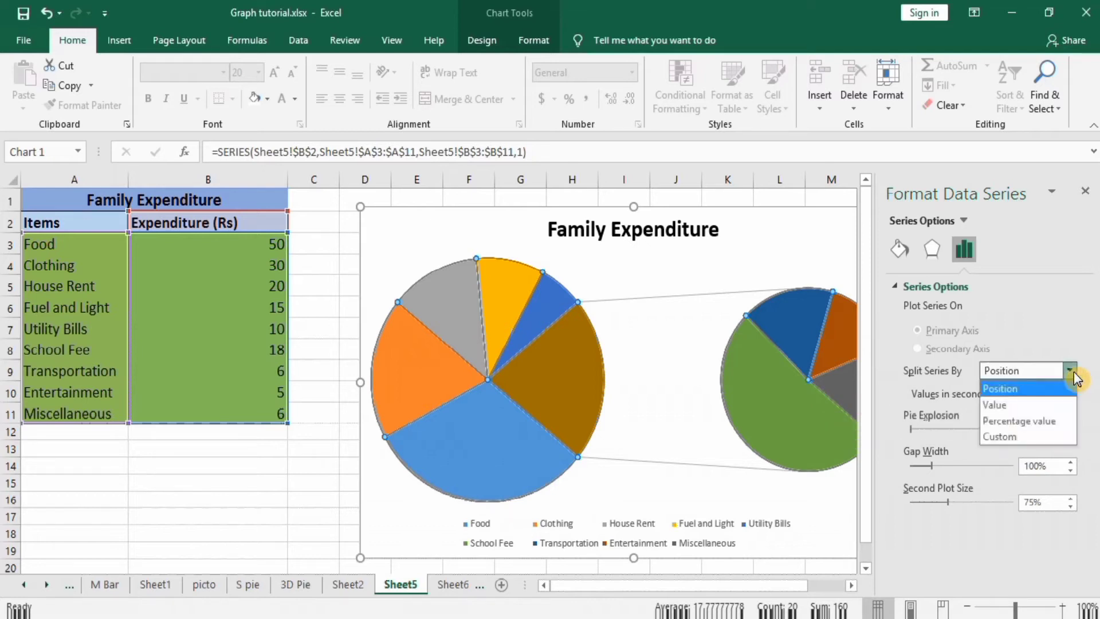
left_click(1055, 423)
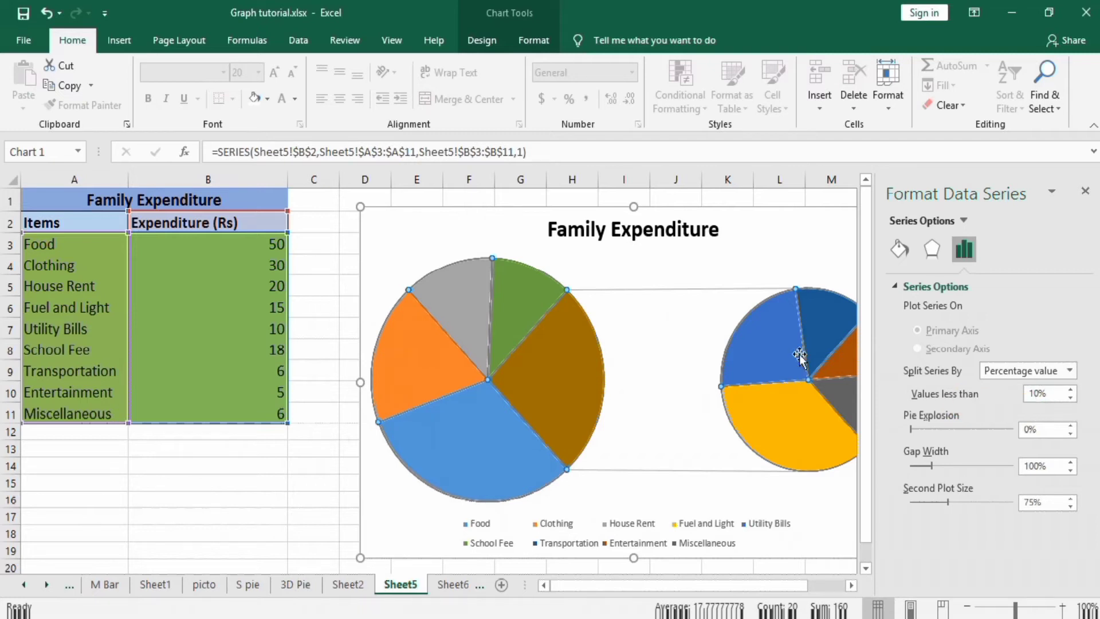
left_click(1070, 400)
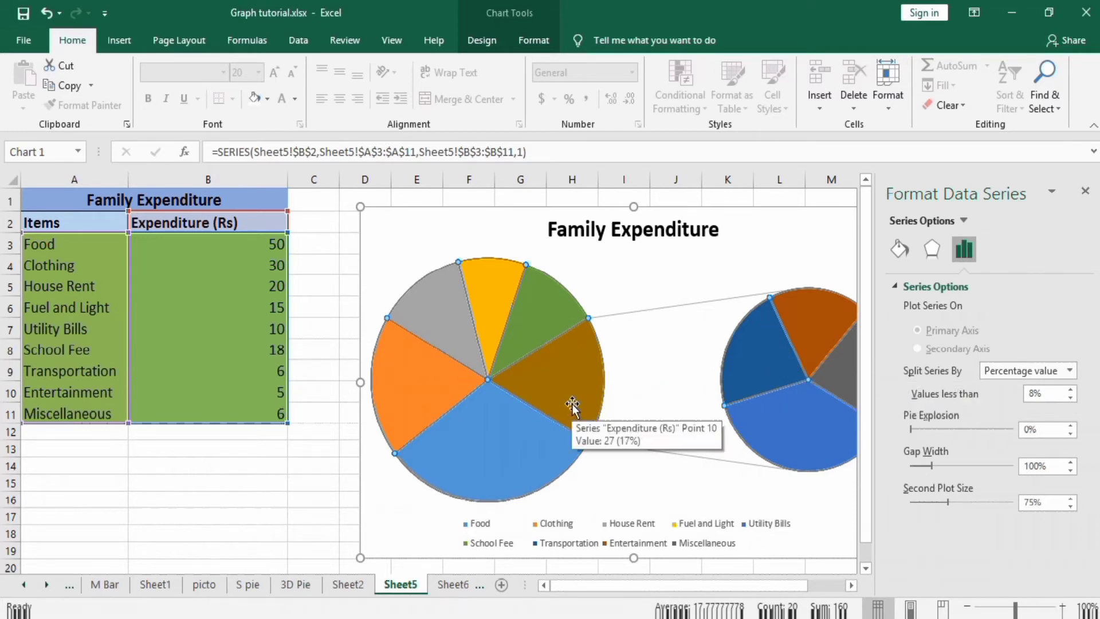
- Split the series by Position again with 3 values in the second plot
left_click(1070, 371)
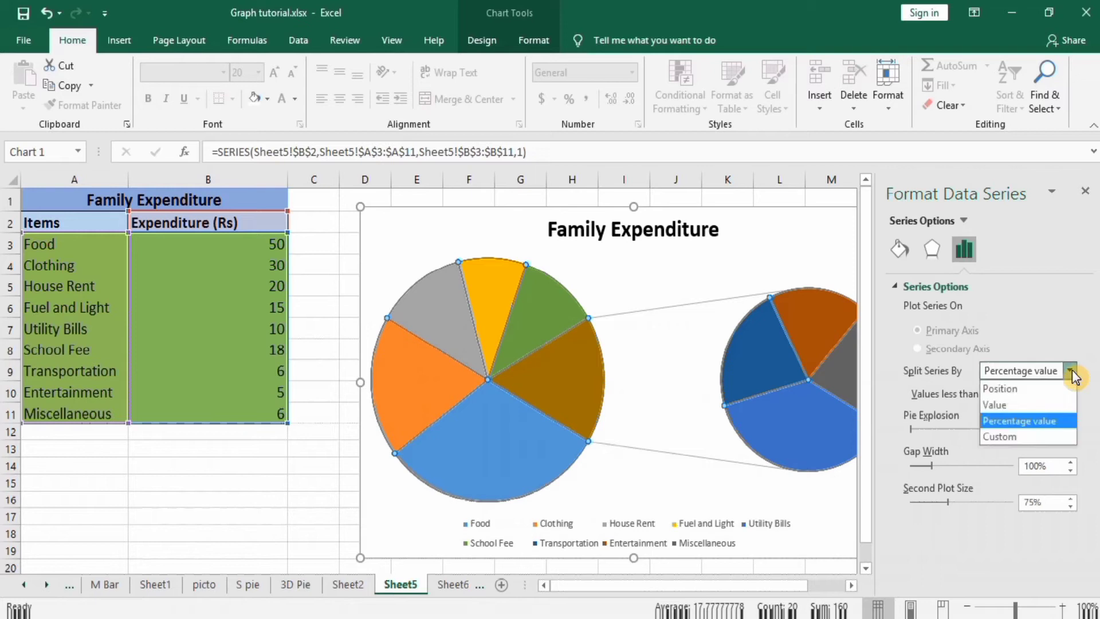
left_click(1041, 388)
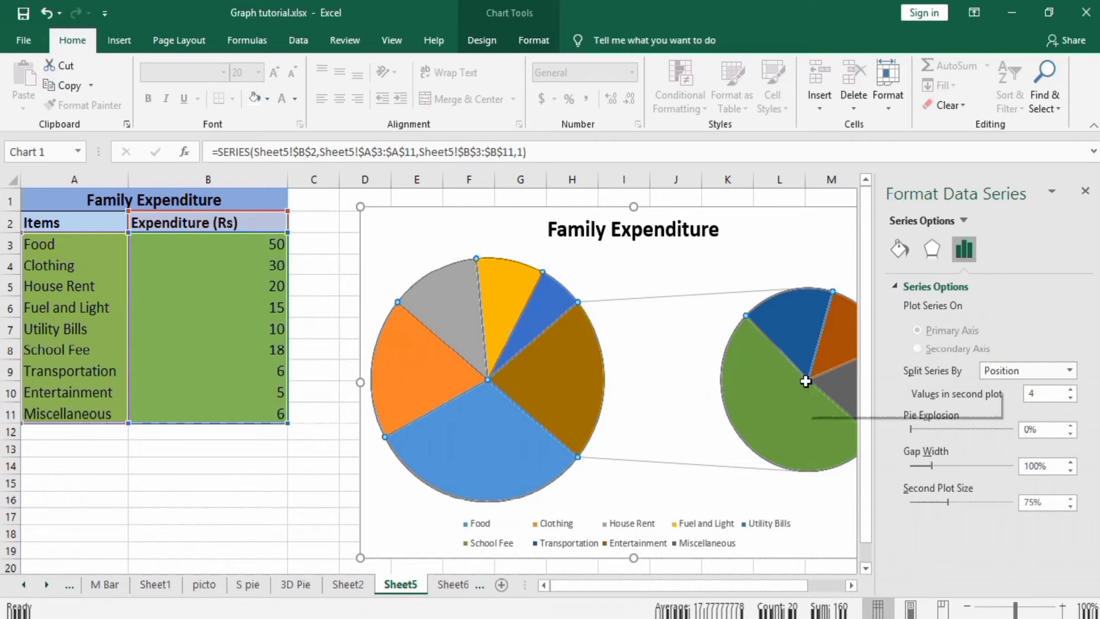
left_click(1072, 391)
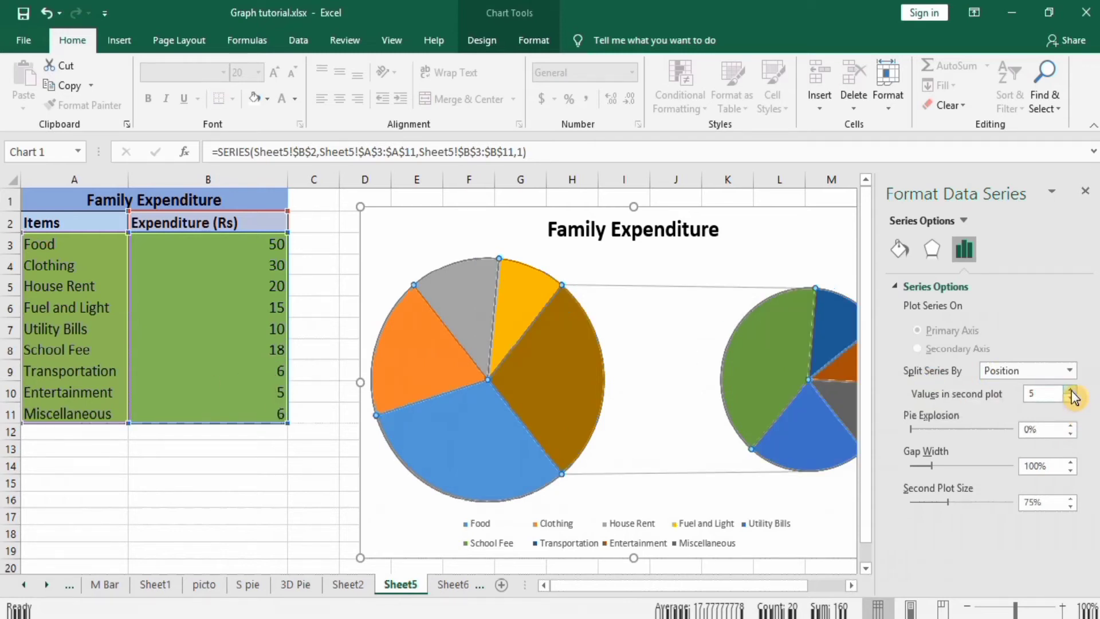
left_click(1072, 399)
left_click(1072, 398)
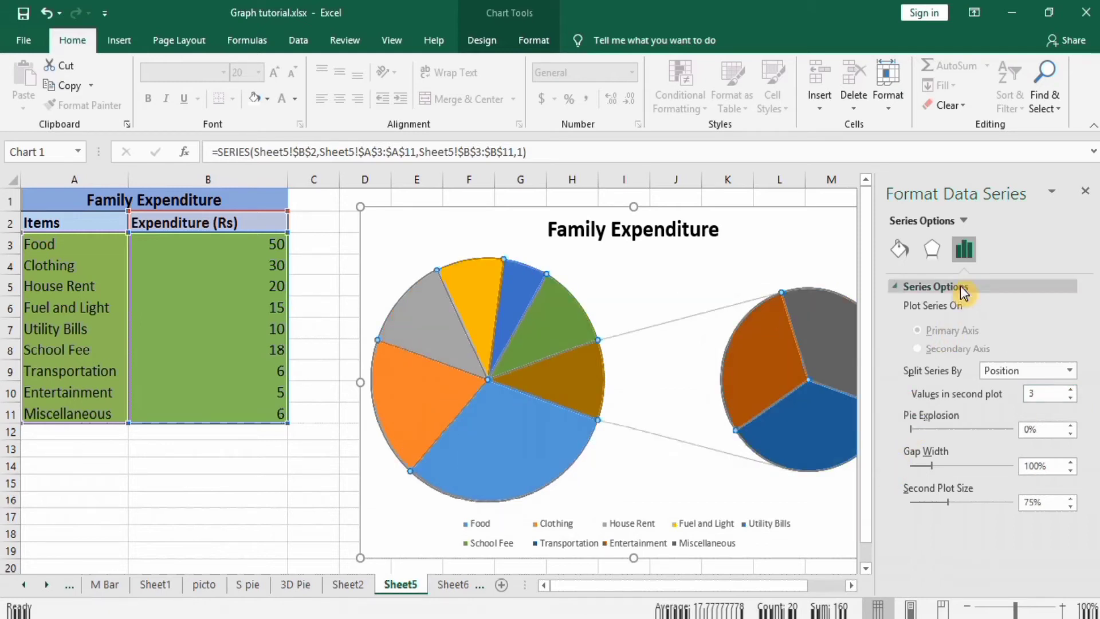
- Show the series Fill & Line settings and browse the Change Colors palettes without applying any
left_click(901, 251)
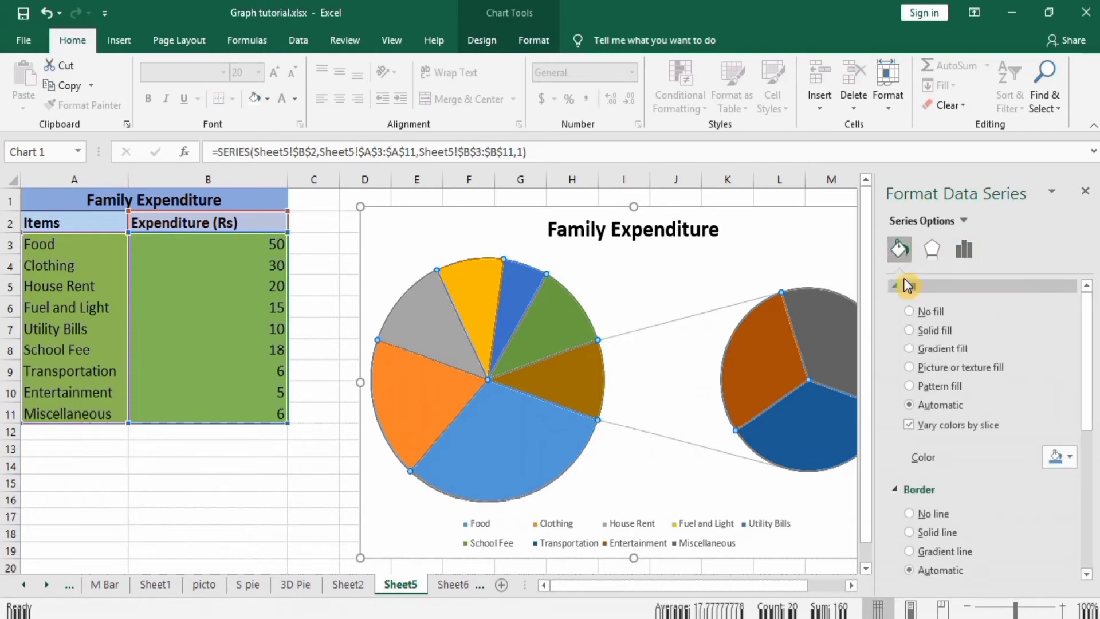
left_click(851, 586)
left_click(853, 586)
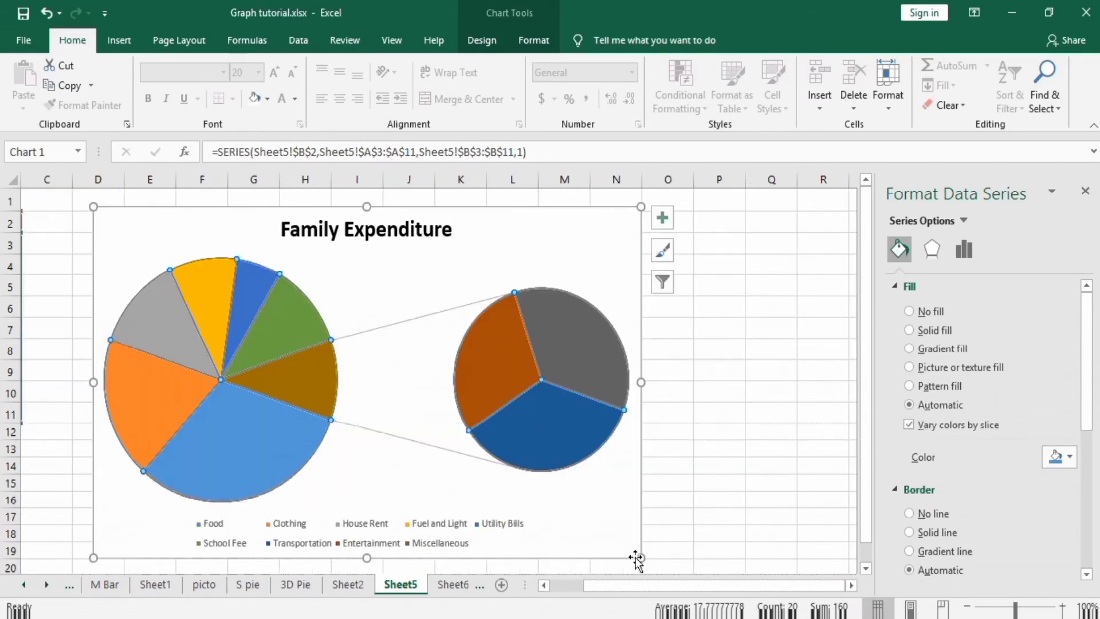
left_click(545, 585)
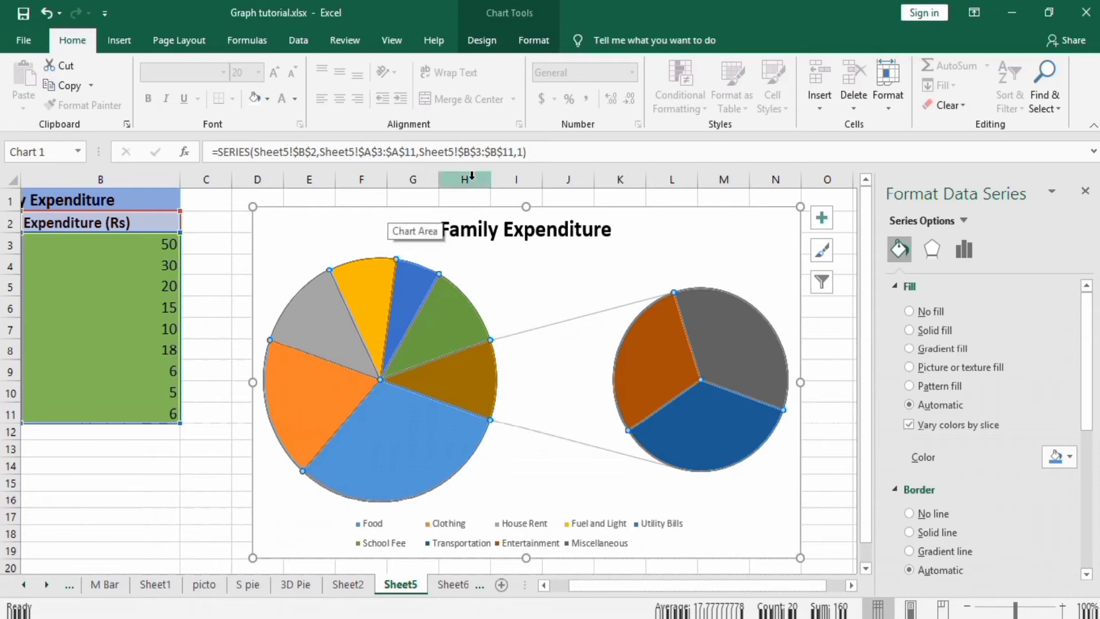
left_click(489, 41)
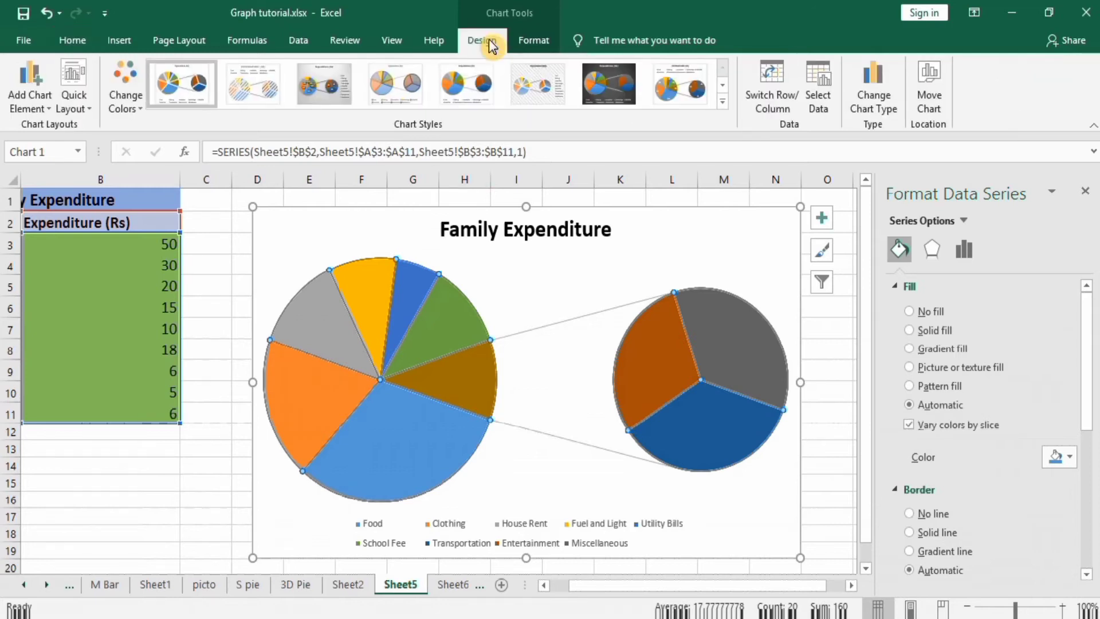
left_click(142, 116)
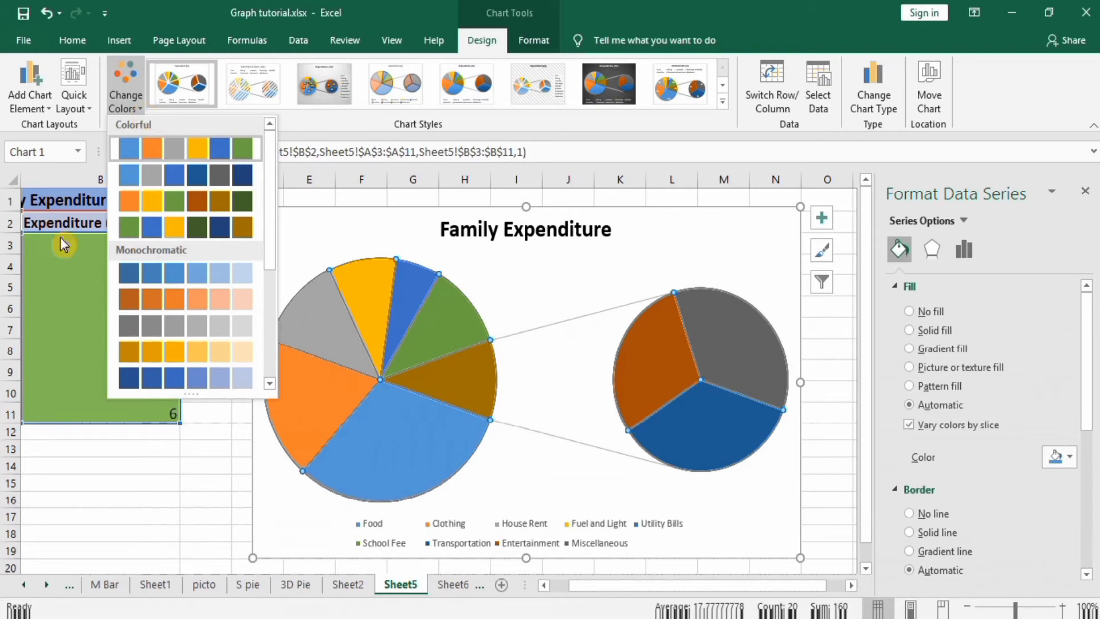
left_click(198, 467)
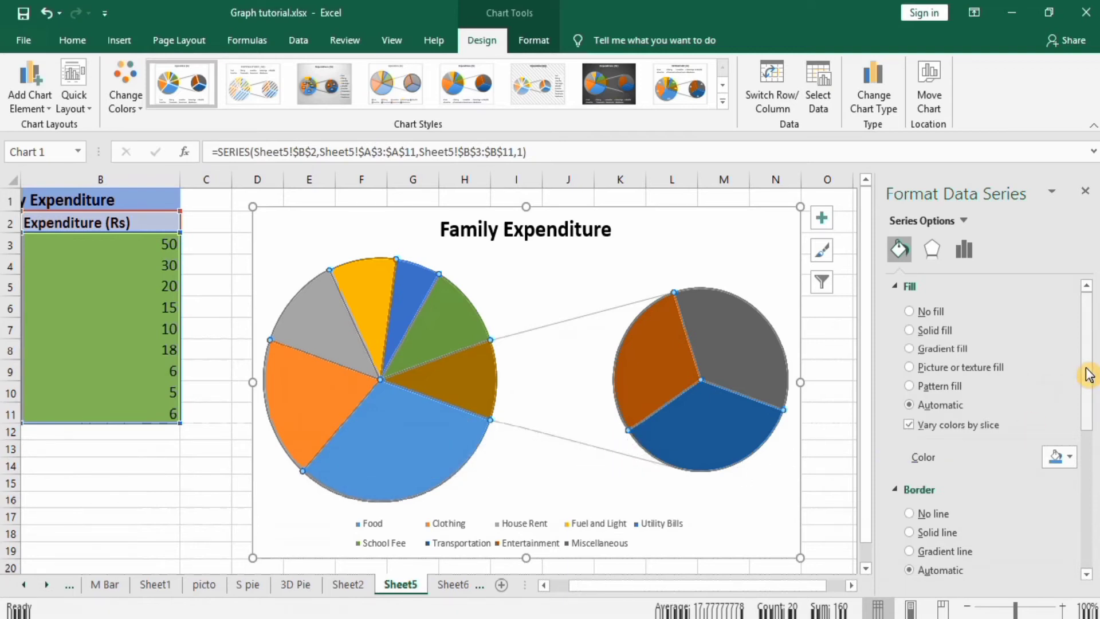
- Give every pie slice a Solid line border, 1.5 pt at 0% transparency
scroll(1089, 375, "down", 3)
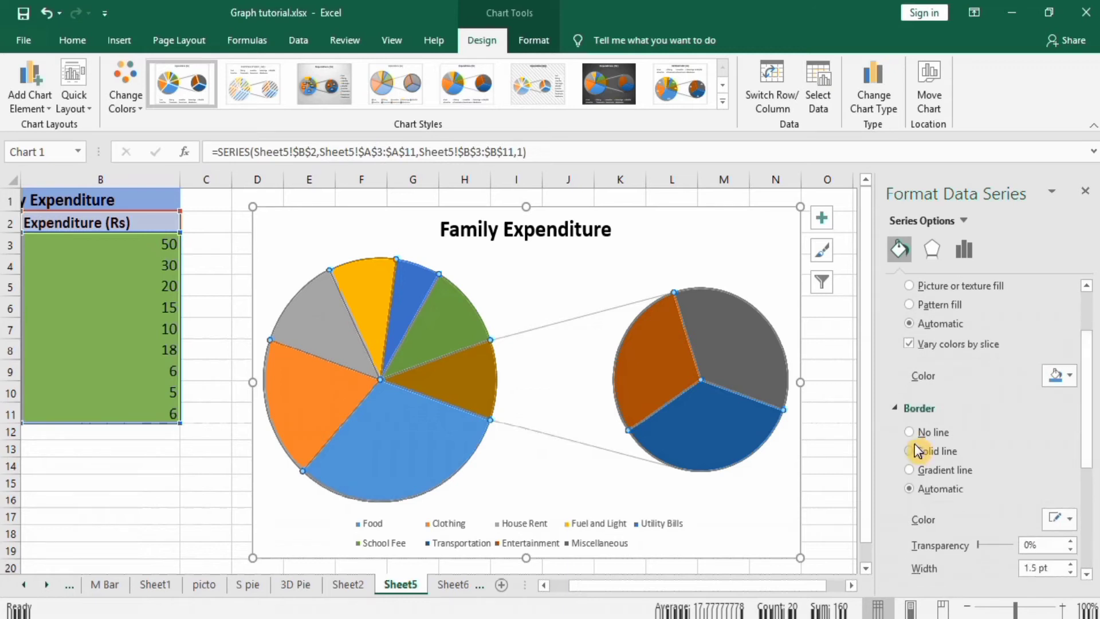
left_click(915, 449)
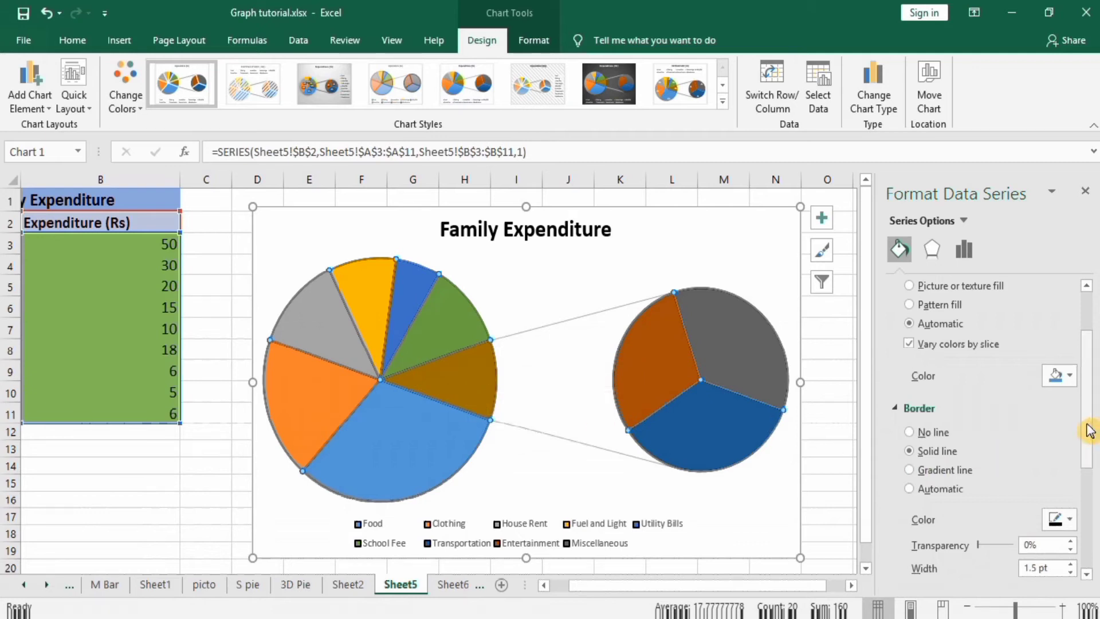
left_click_drag(1088, 430, 1088, 534)
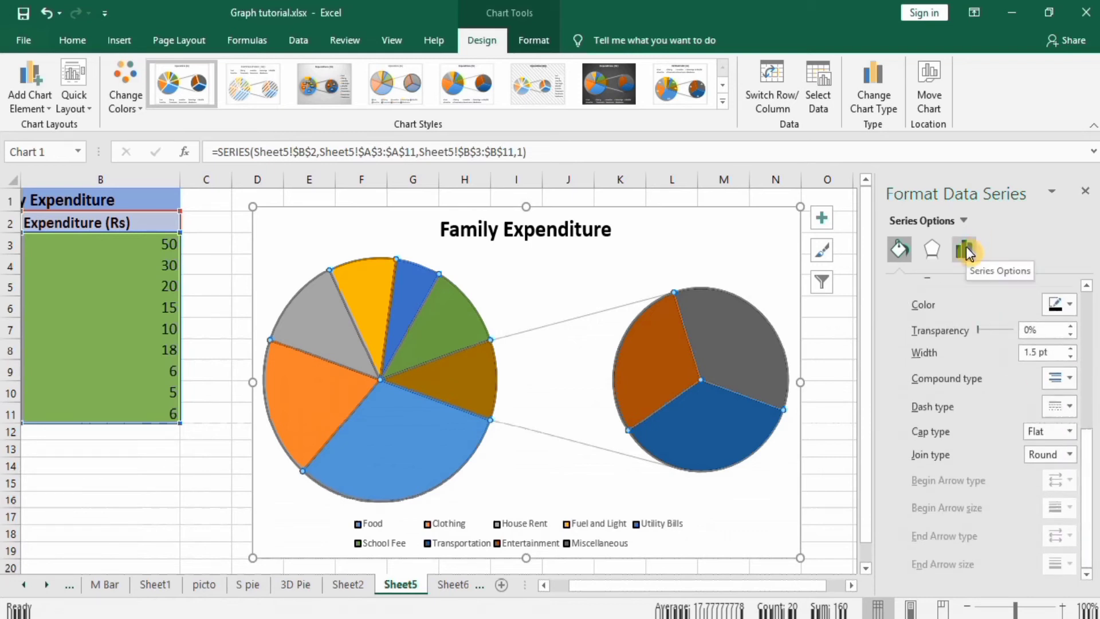
- Set the gap width between the main and secondary pie to 100%
left_click(966, 251)
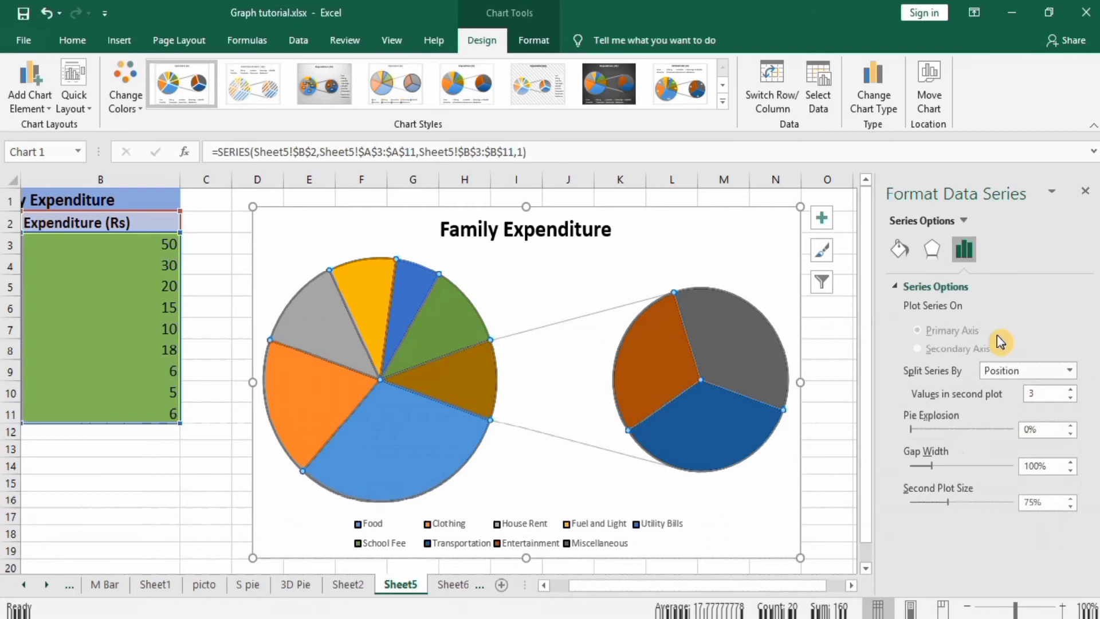
left_click(853, 586)
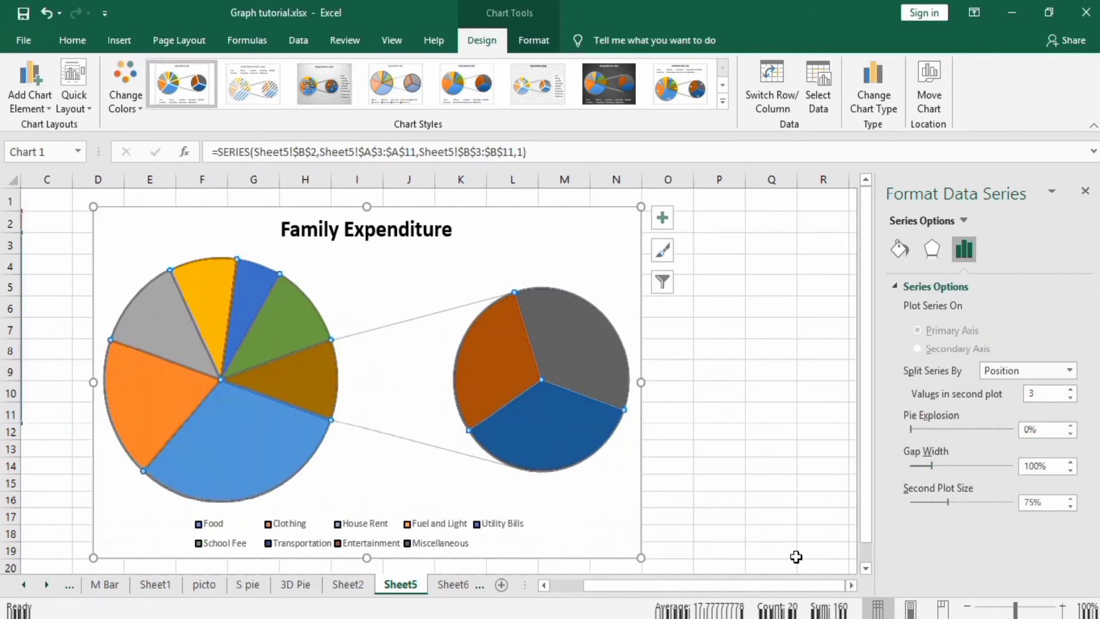
left_click_drag(783, 584, 777, 586)
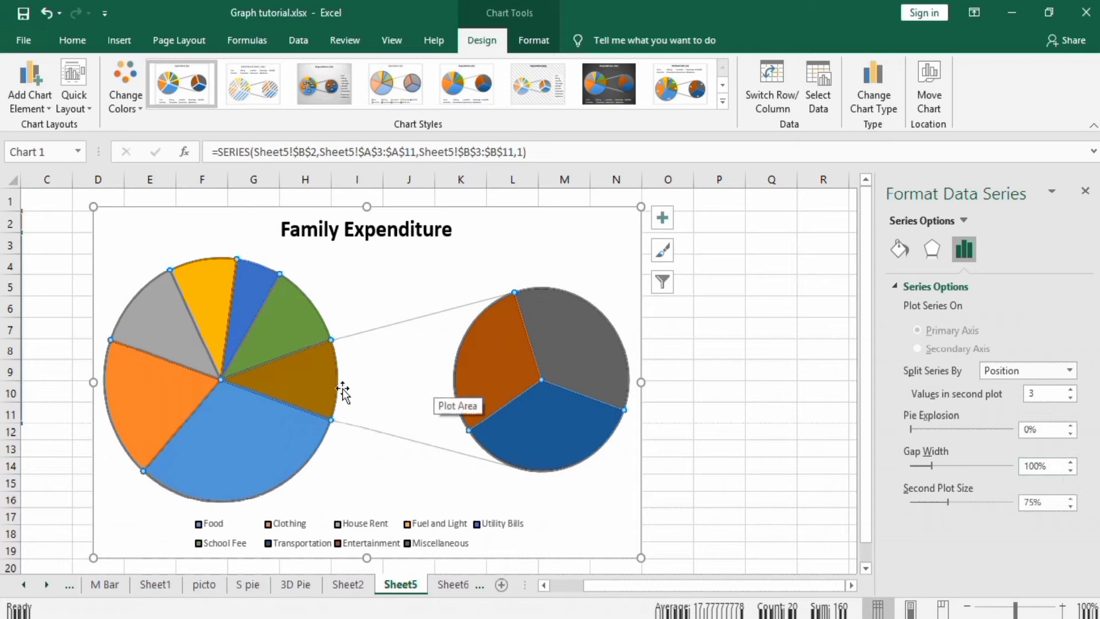
left_click(1070, 470)
left_click(1071, 470)
left_click(1071, 470)
left_click(1071, 469)
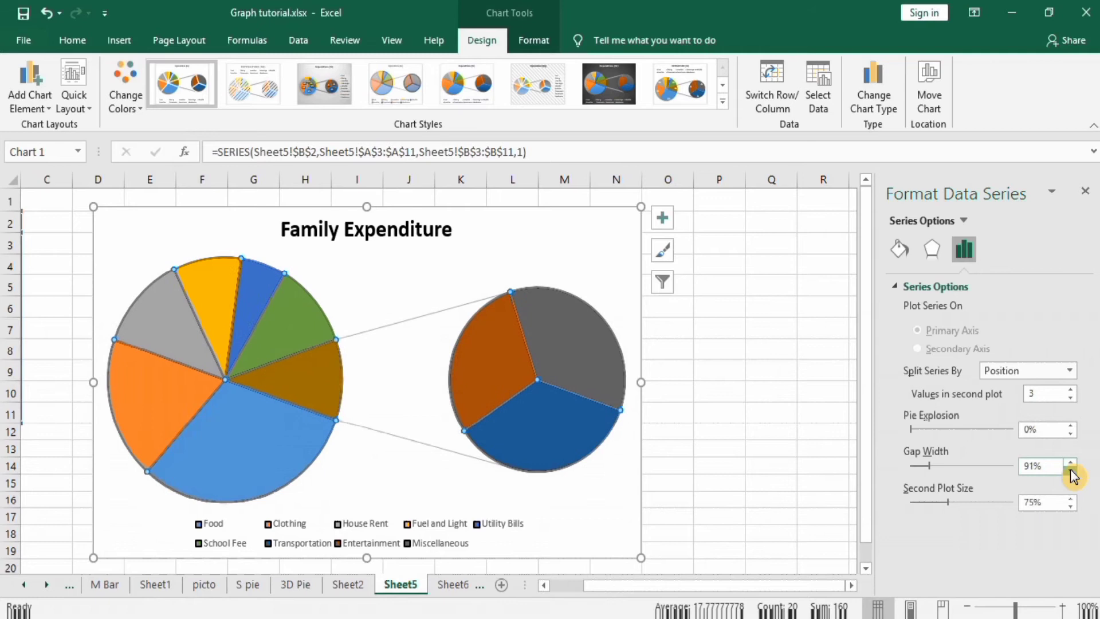
left_click(1070, 470)
left_click(1070, 470)
left_click(1070, 470)
left_click(1070, 470)
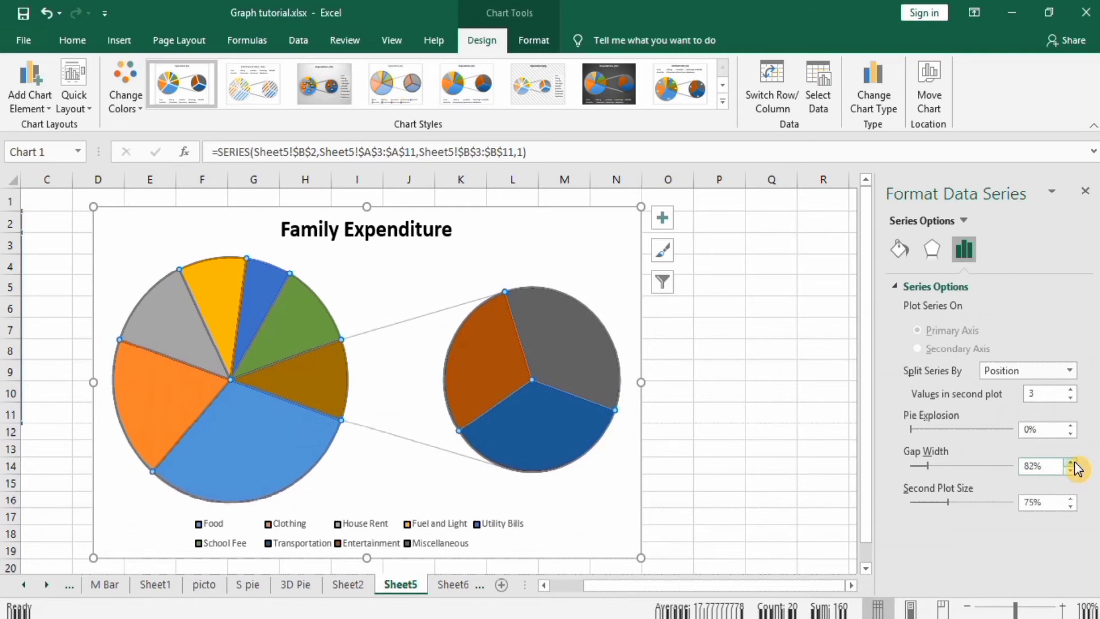
left_click(1075, 463)
left_click(1075, 464)
left_click(1075, 463)
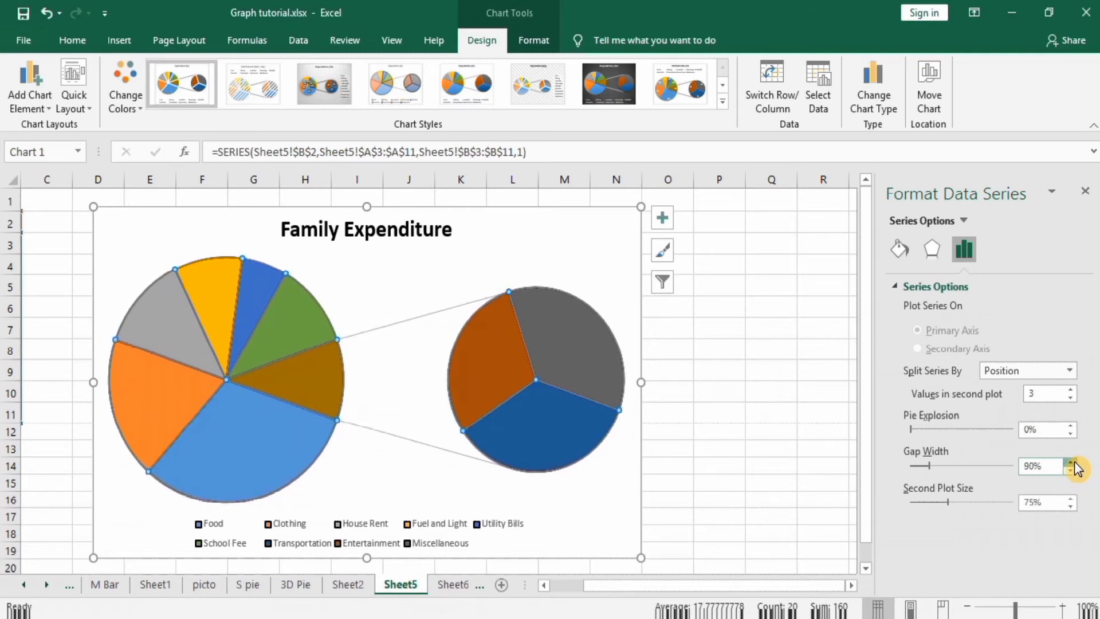
left_click(1075, 463)
left_click(1075, 463)
left_click(1075, 463)
left_click(1075, 463)
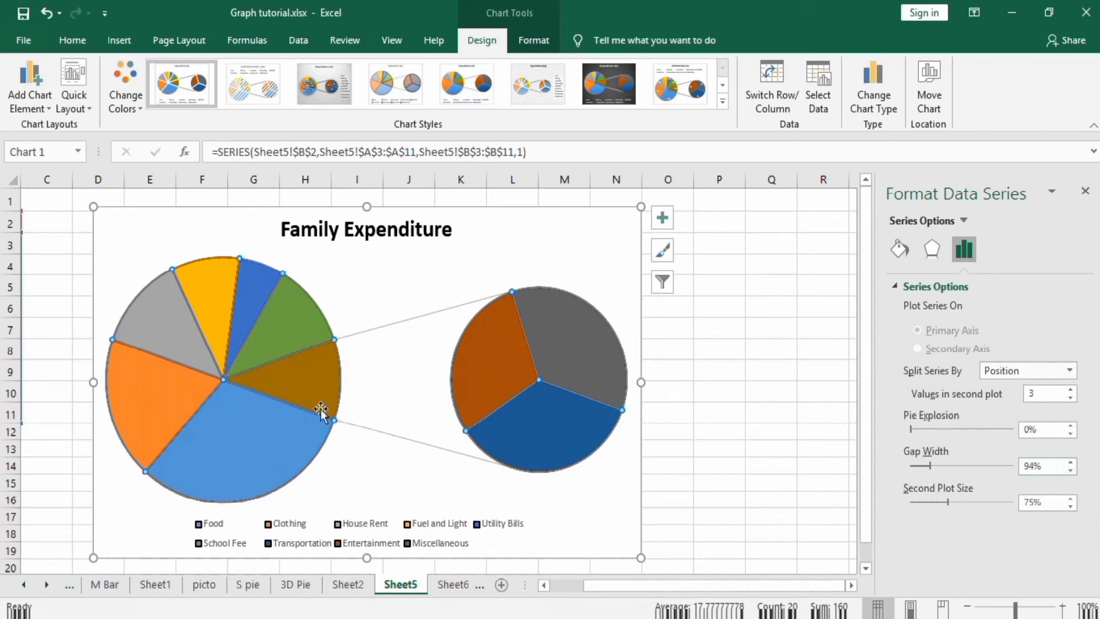
left_click(1075, 463)
left_click(1075, 463)
left_click(1075, 463)
left_click(1076, 463)
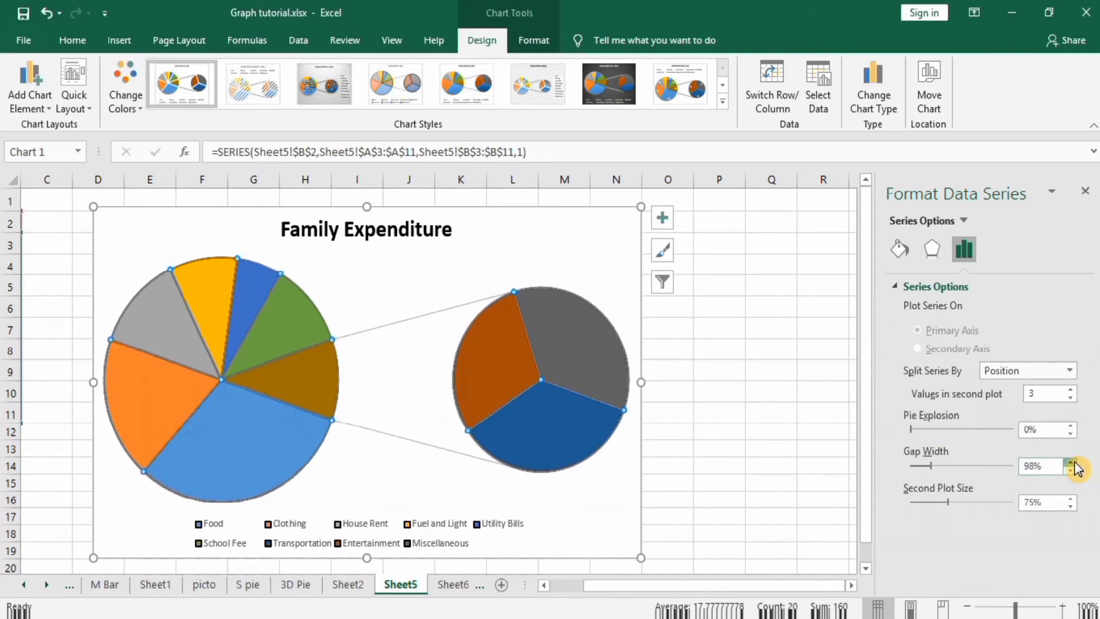
left_click(1075, 463)
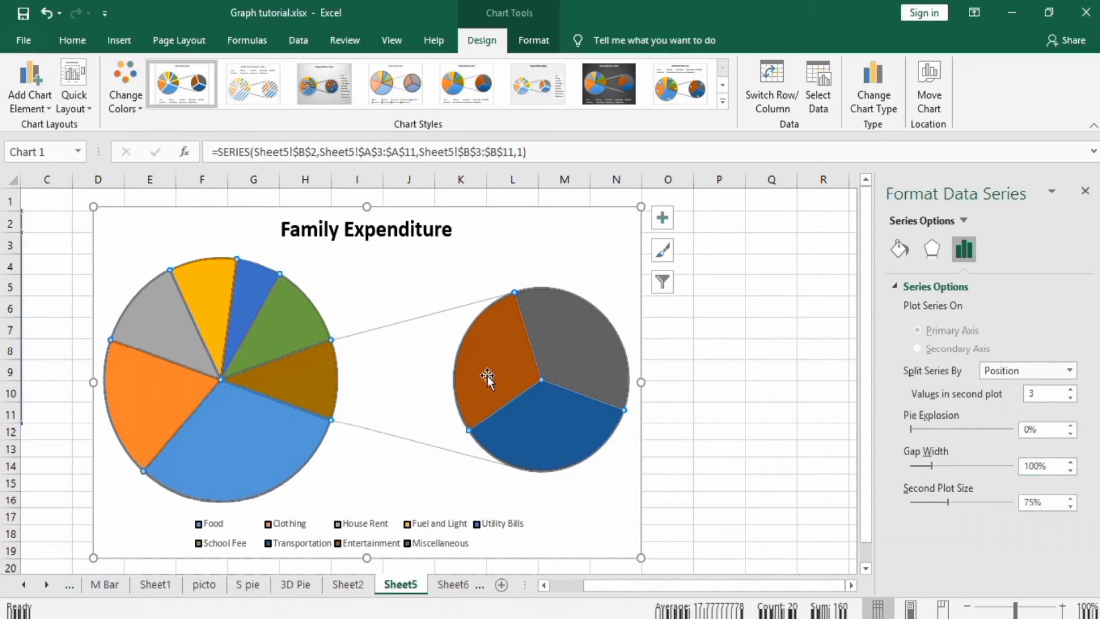
mouse_move(547, 427)
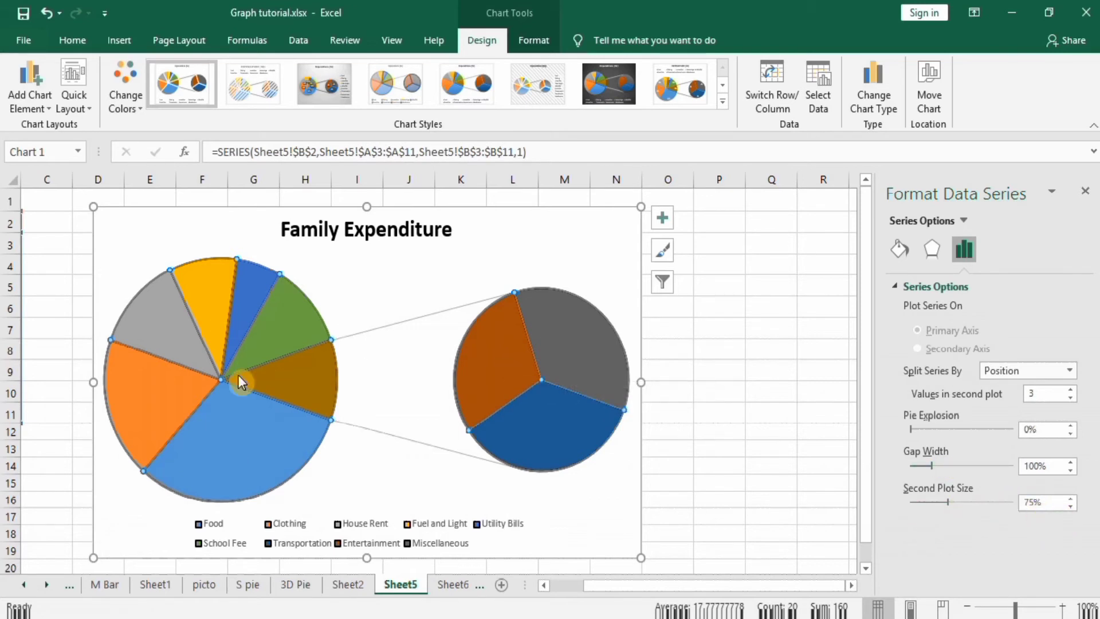
left_click(1072, 508)
left_click(1072, 509)
left_click(1072, 508)
left_click(1072, 508)
left_click(1072, 509)
left_click(1072, 508)
left_click(1072, 508)
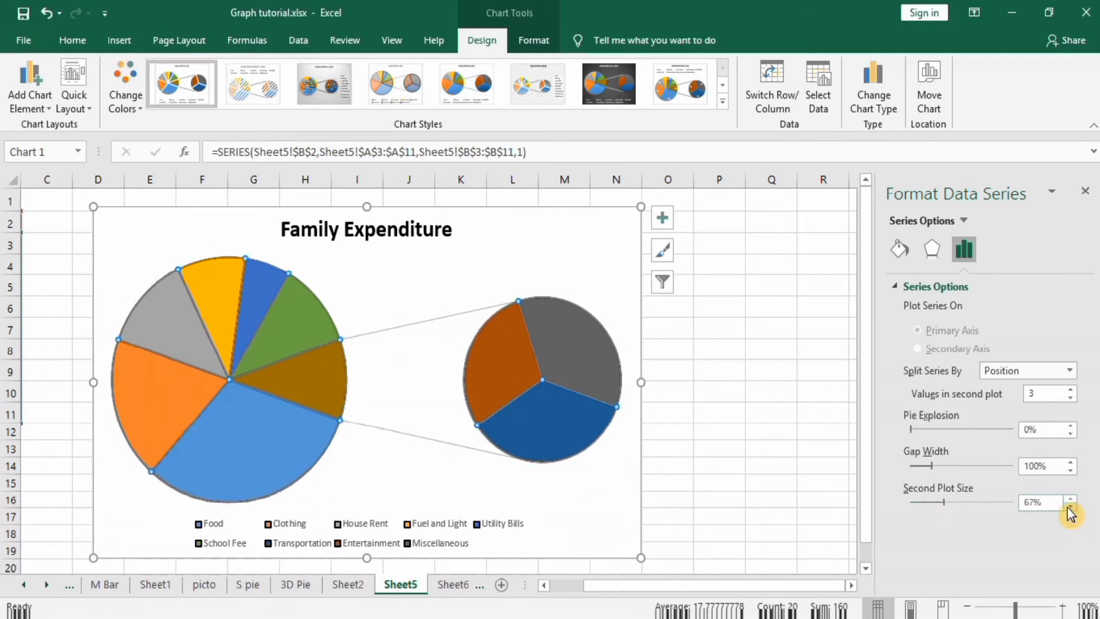
mouse_move(284, 353)
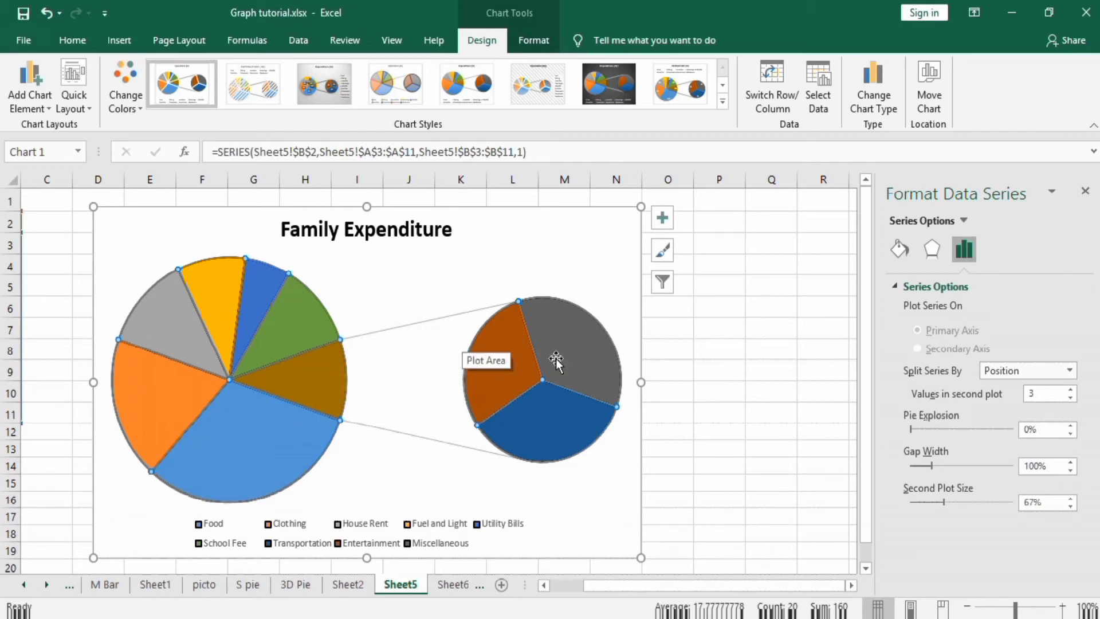
left_click(1071, 498)
left_click(1071, 498)
left_click(1071, 498)
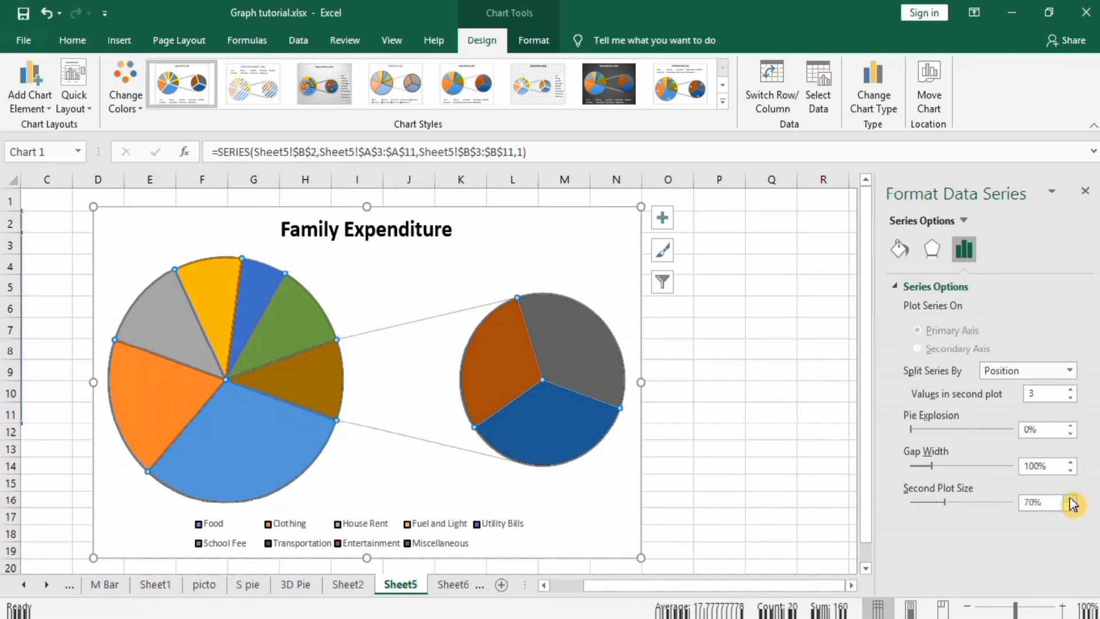
left_click(1071, 498)
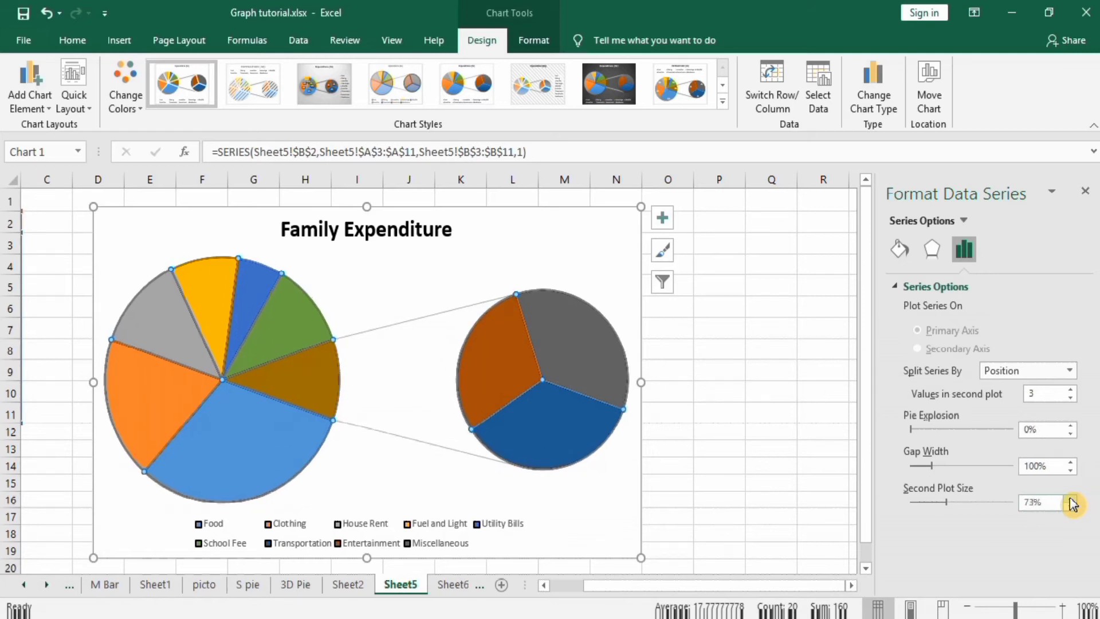
left_click(1071, 499)
left_click(1071, 499)
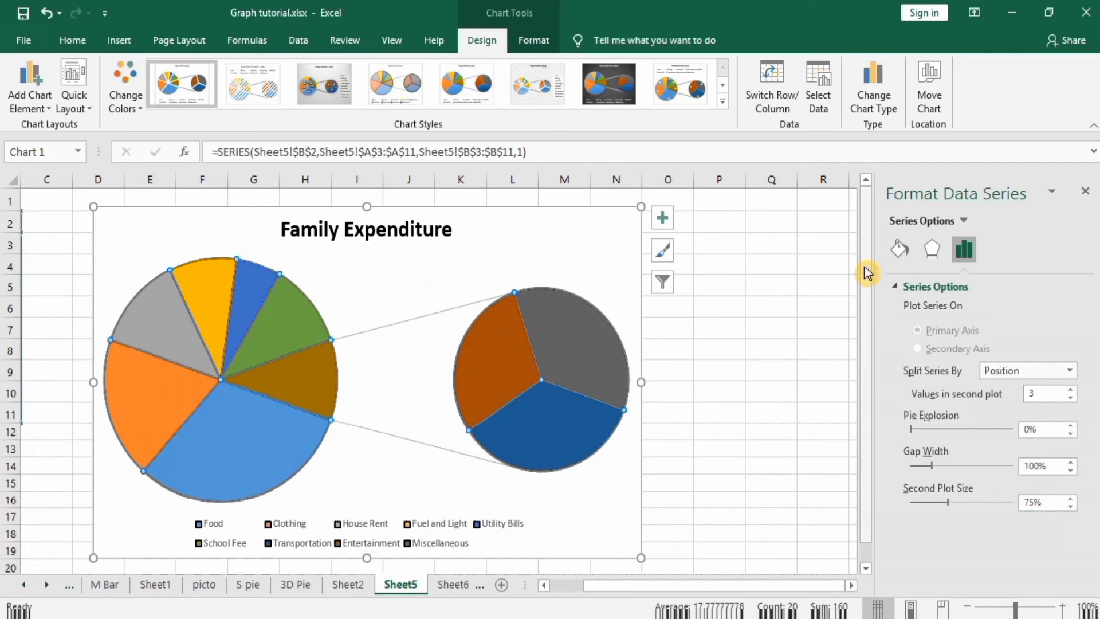
- Apply a Top bevel preset to the pie slices under 3-D Format
left_click(932, 250)
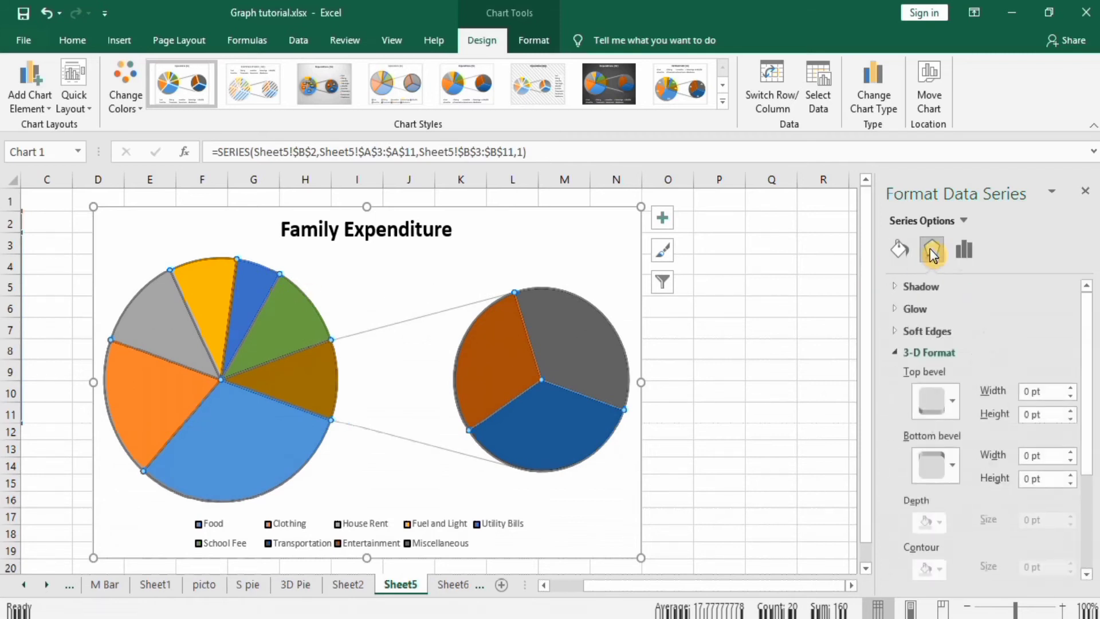
left_click(953, 406)
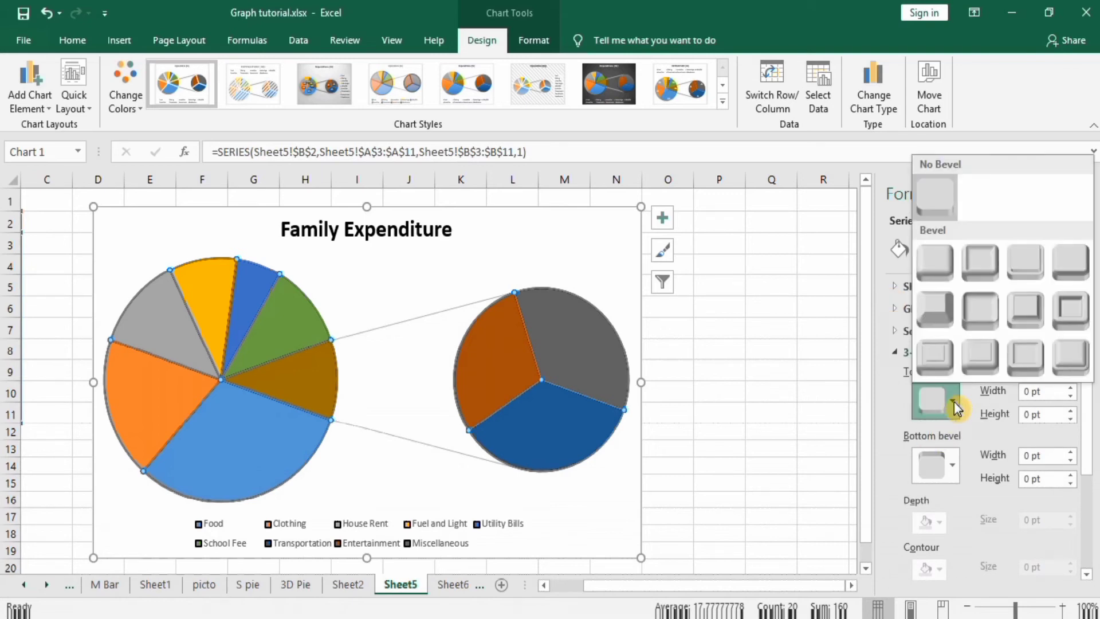
left_click(1025, 269)
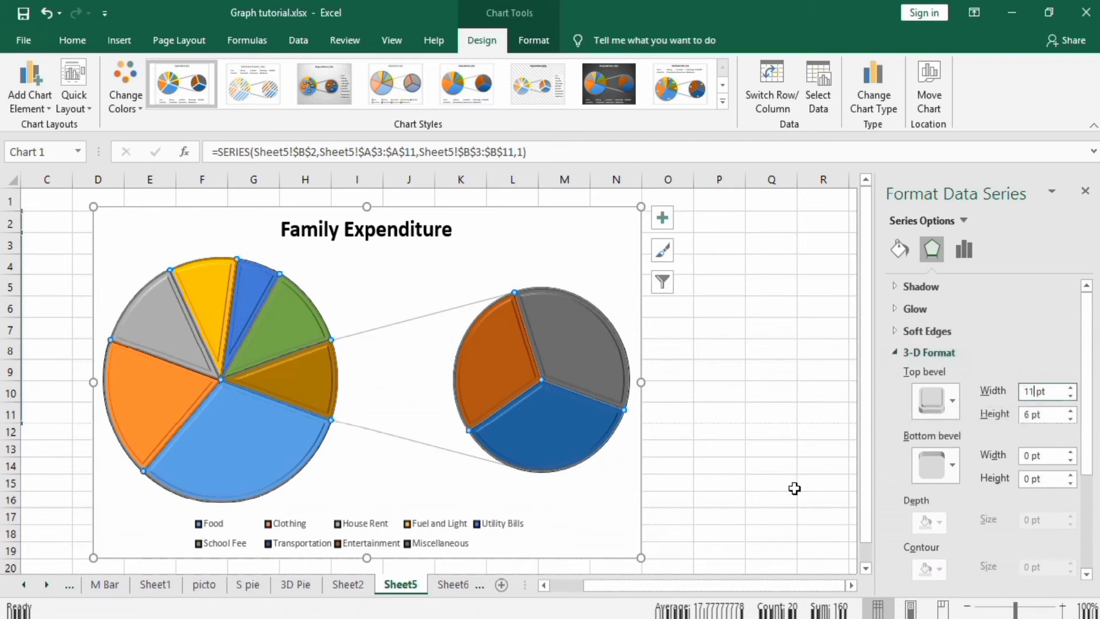
- Set the top bevel width and height to 100 pt each
left_click(1030, 392)
key("BackSpace")
type("0")
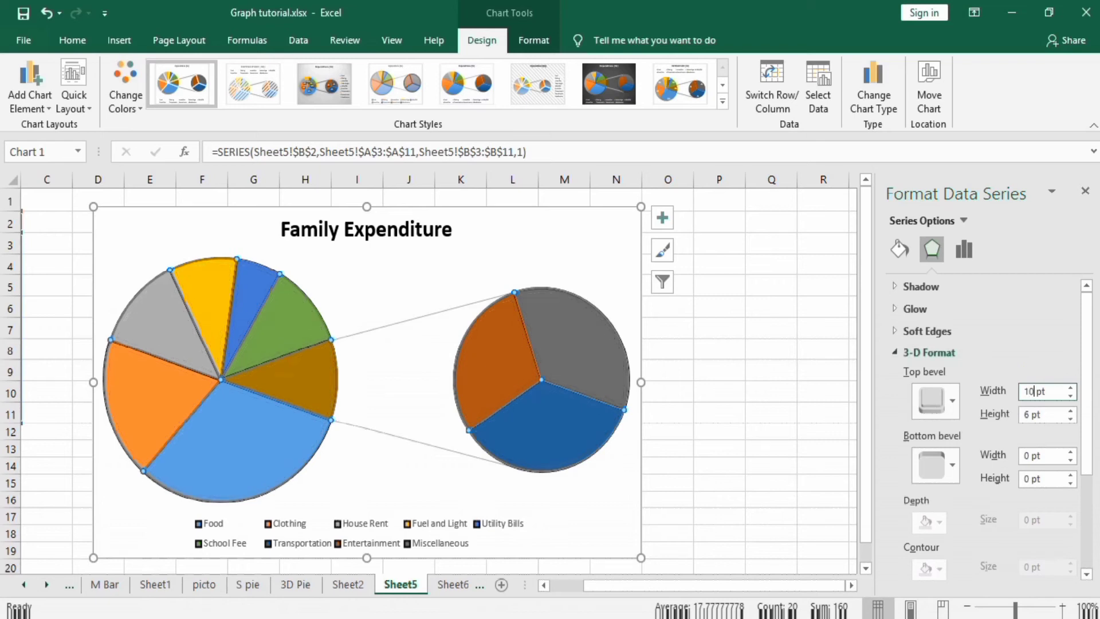
type("0")
key("Return")
left_click(1031, 415)
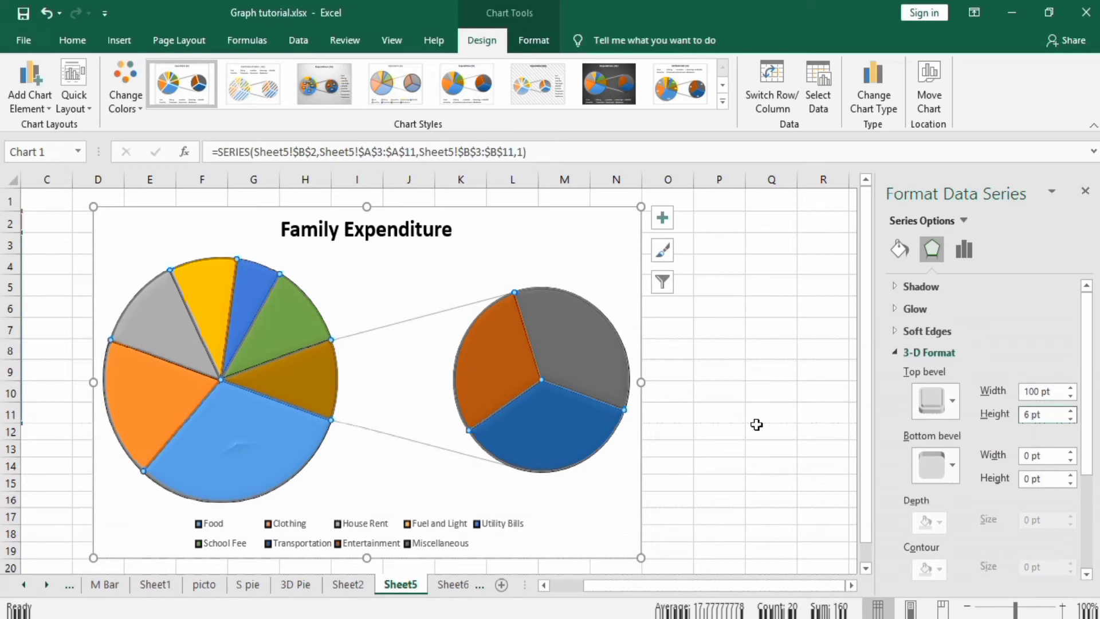
key("BackSpace")
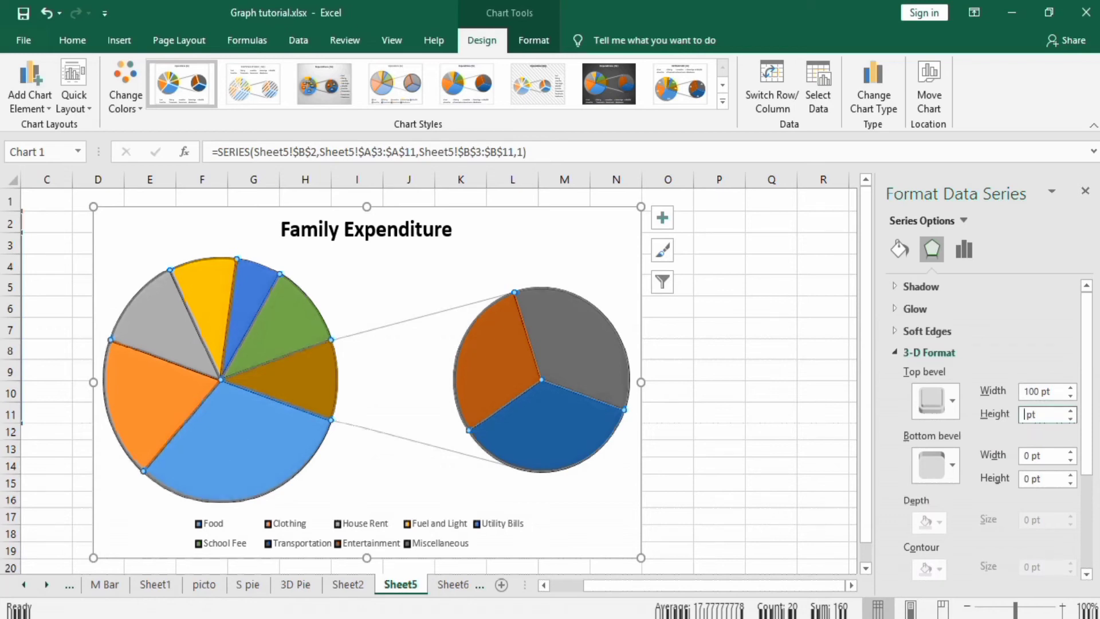
type("1")
key("Return")
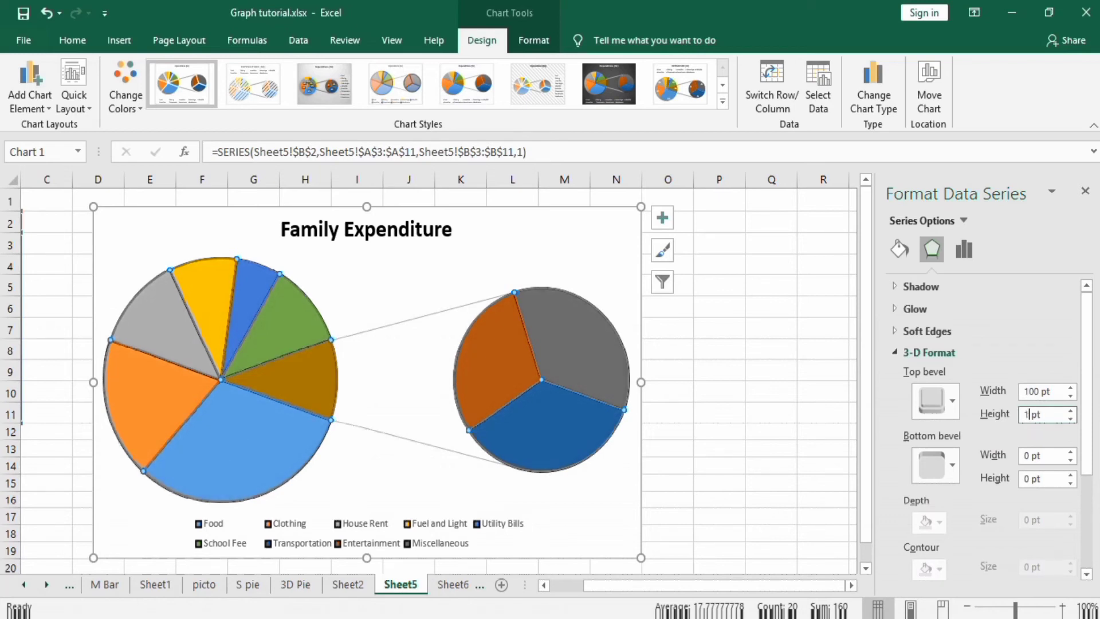
type("00")
key("Return")
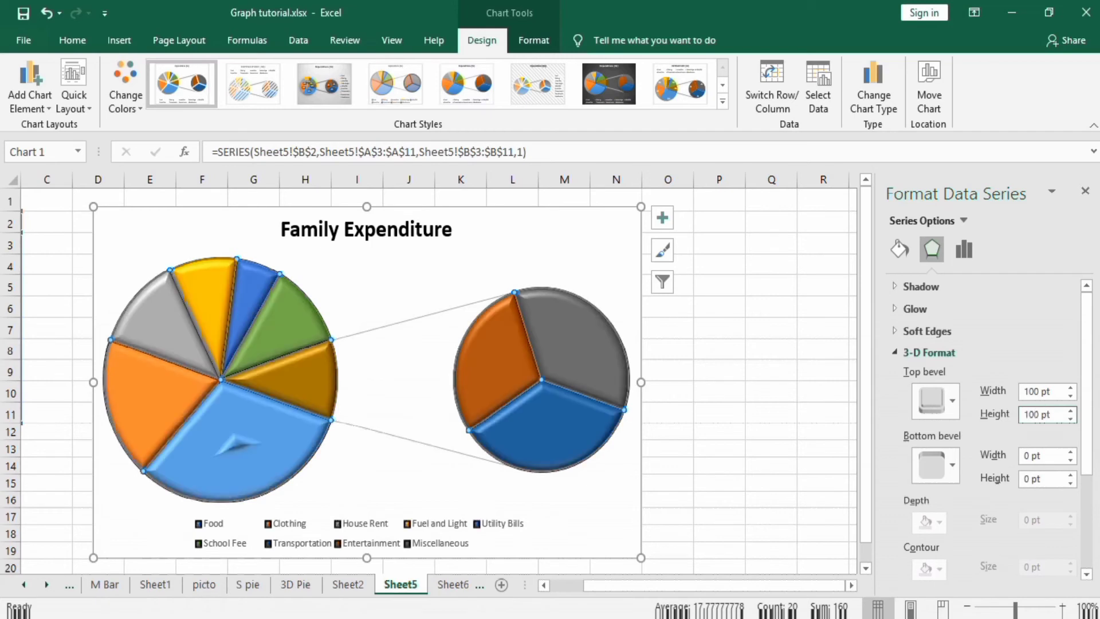
left_click(809, 436)
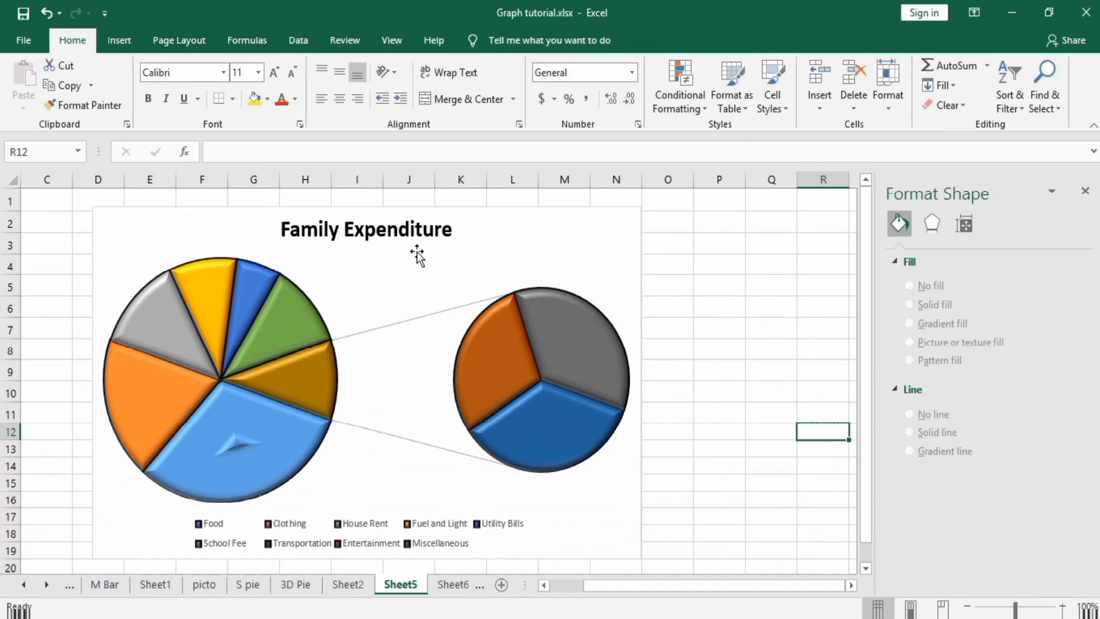
left_click(503, 224)
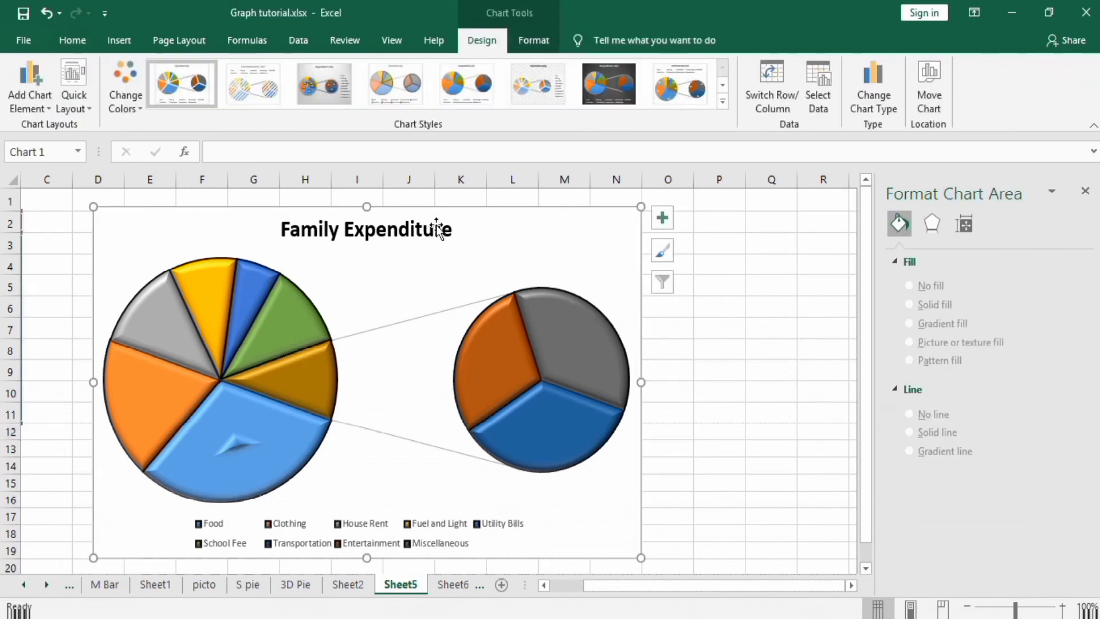
left_click(90, 114)
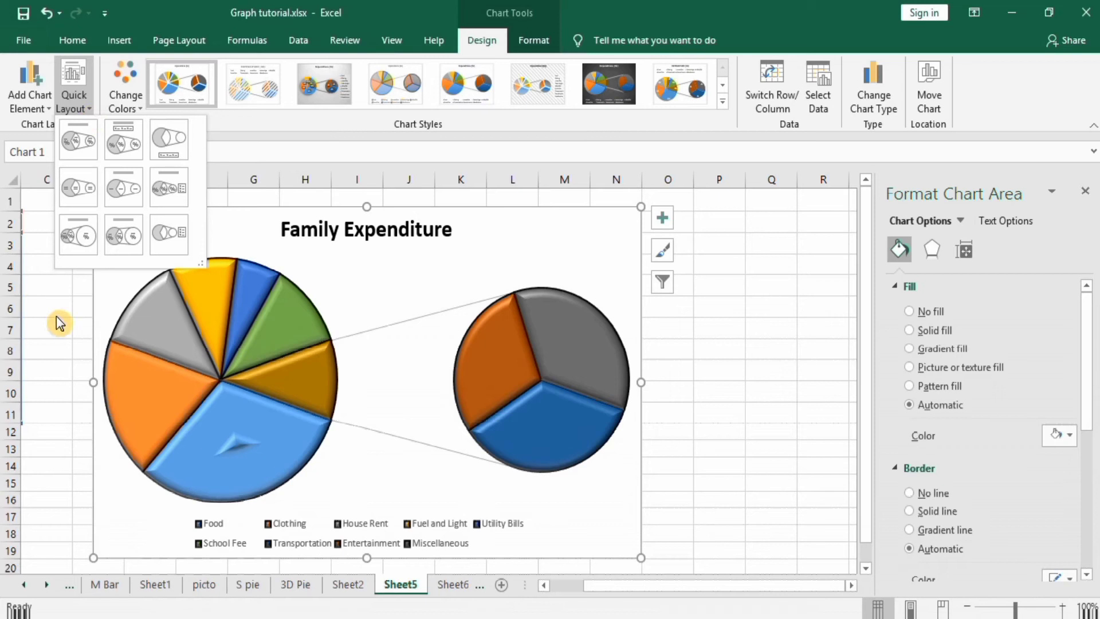
left_click(56, 317)
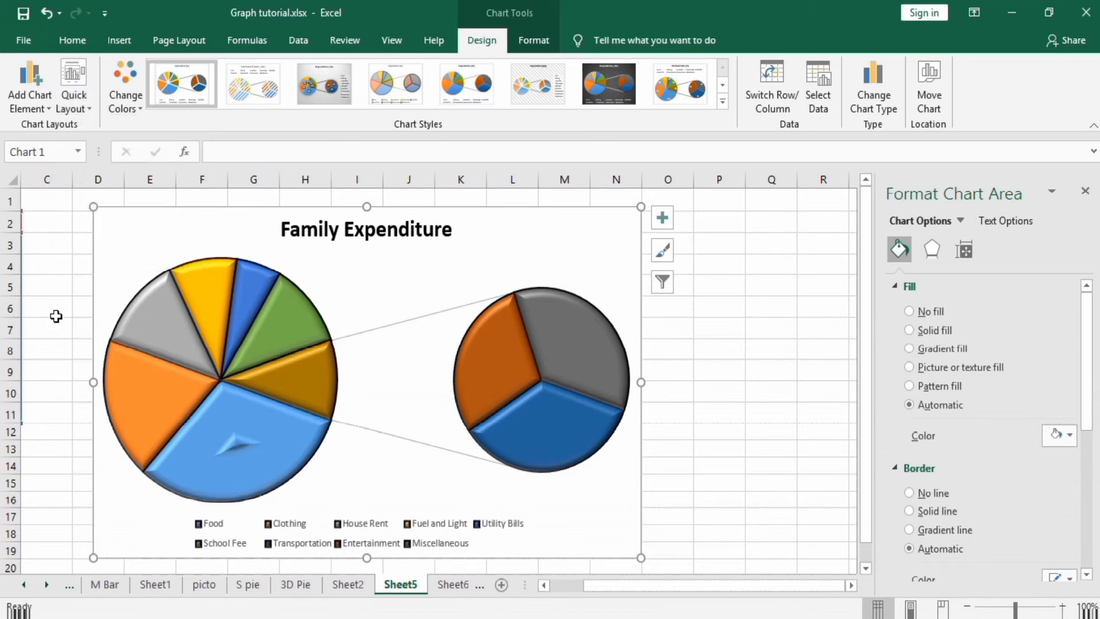
- Add value data labels to both pies, such as 50 on Food, and select them for formatting
left_click(665, 212)
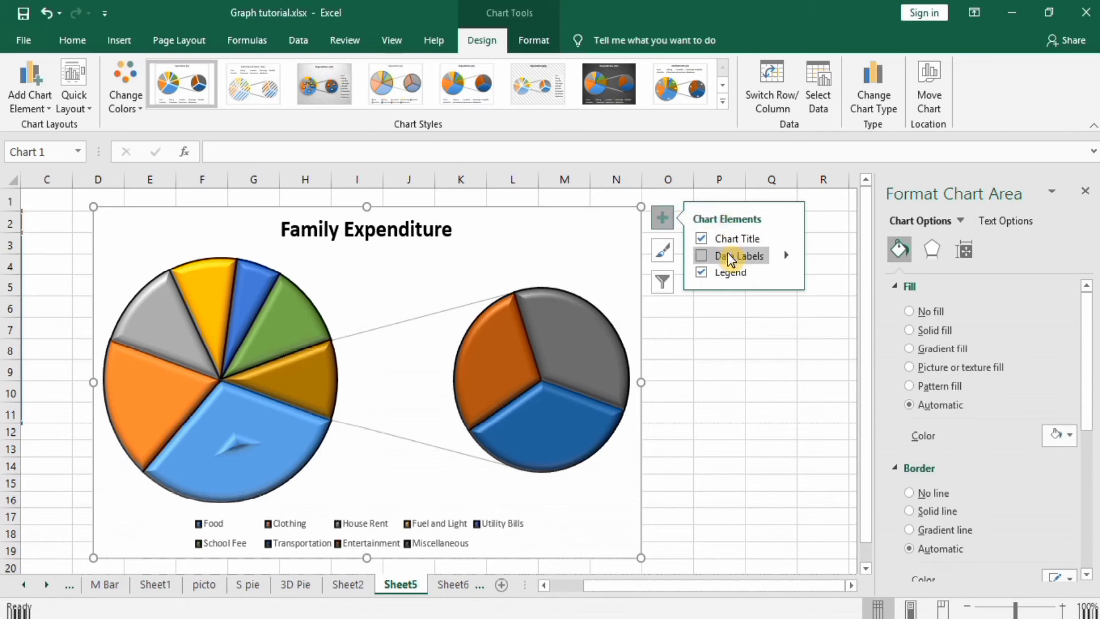
left_click(703, 257)
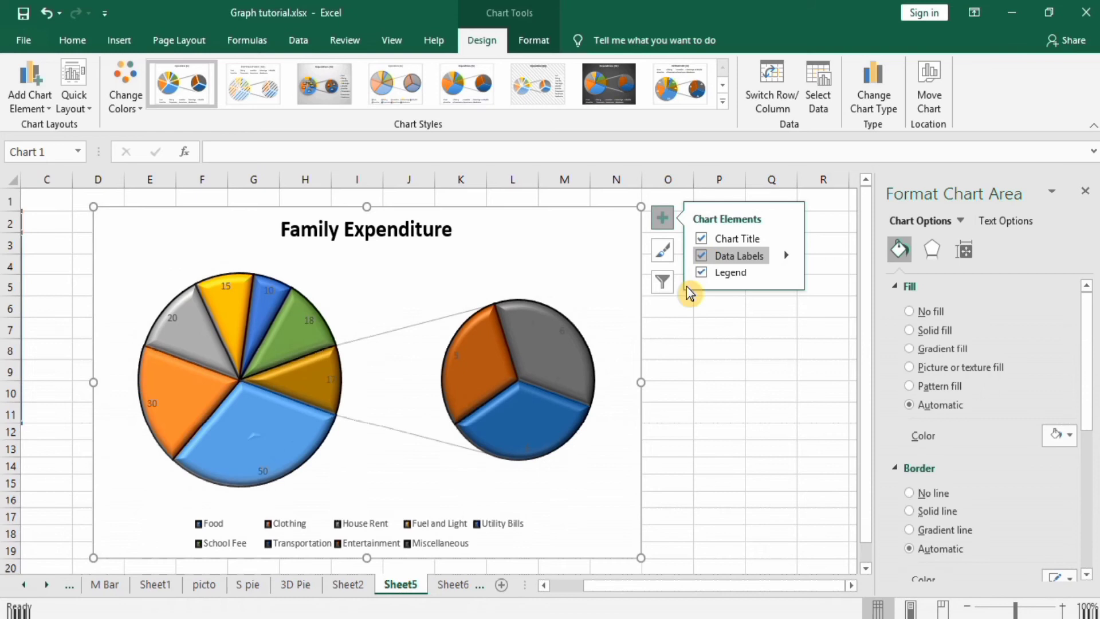
left_click(700, 431)
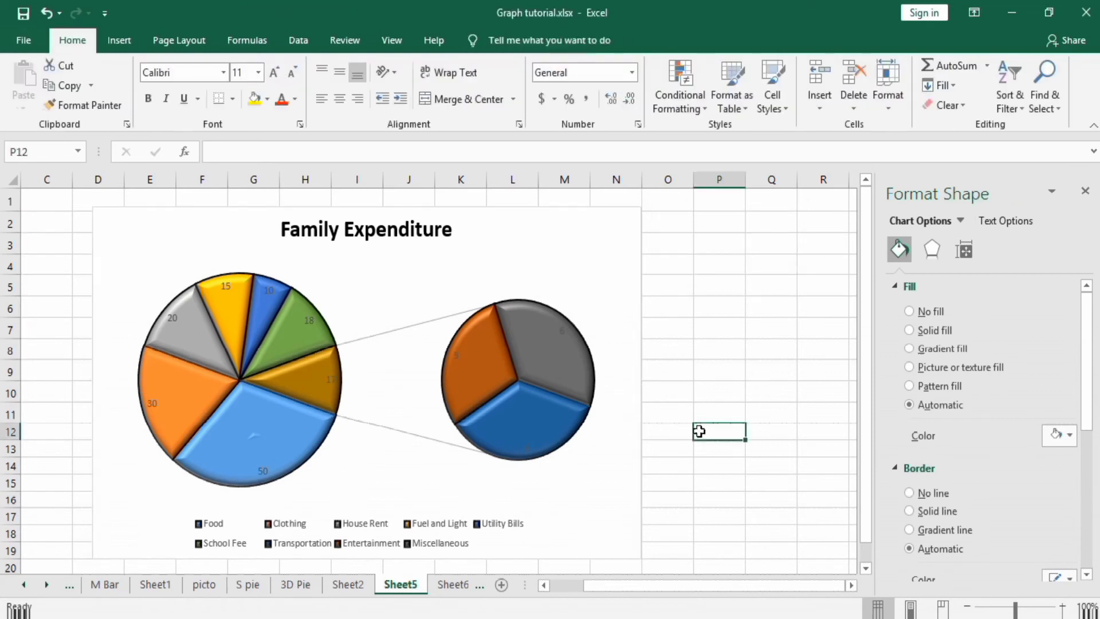
left_click(269, 291)
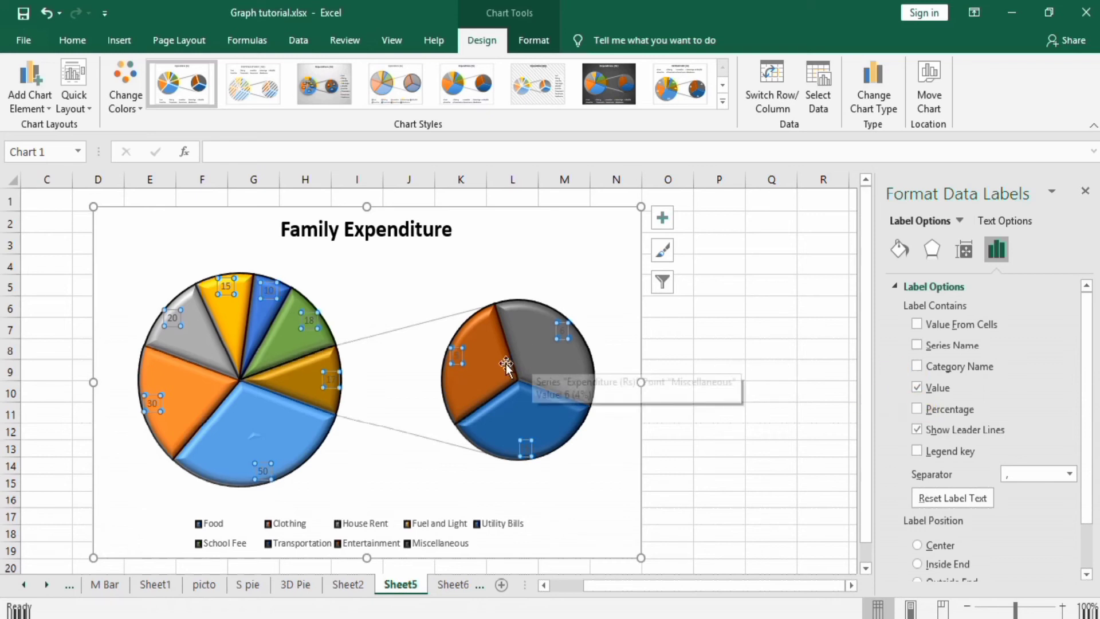
- Change the labels from values to category name and percentage, positioned at Best Fit
left_click(917, 367)
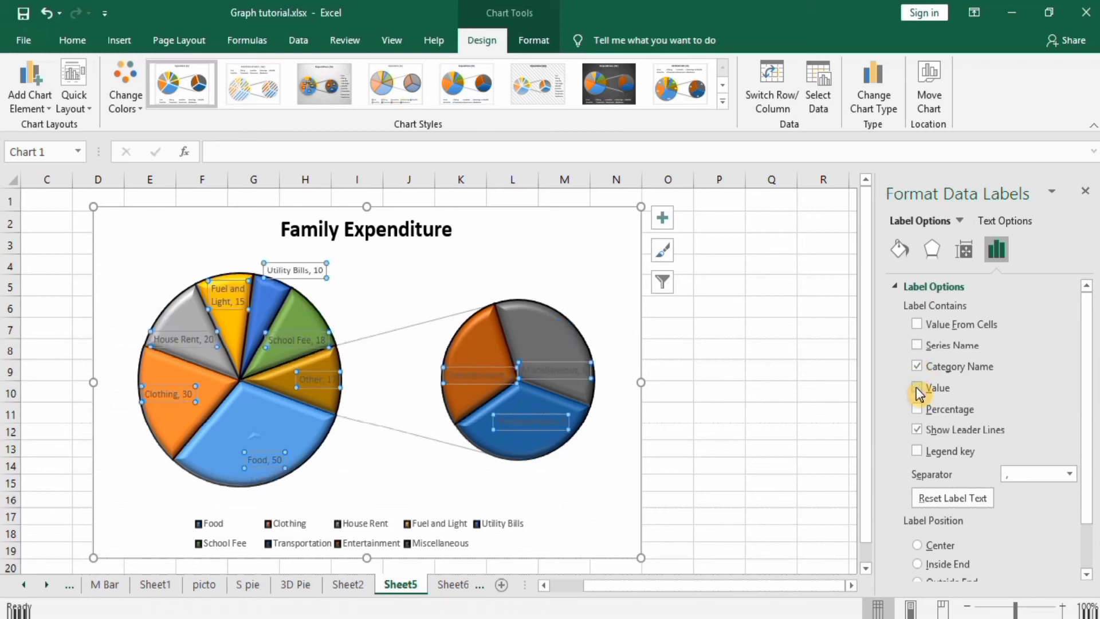
left_click(917, 388)
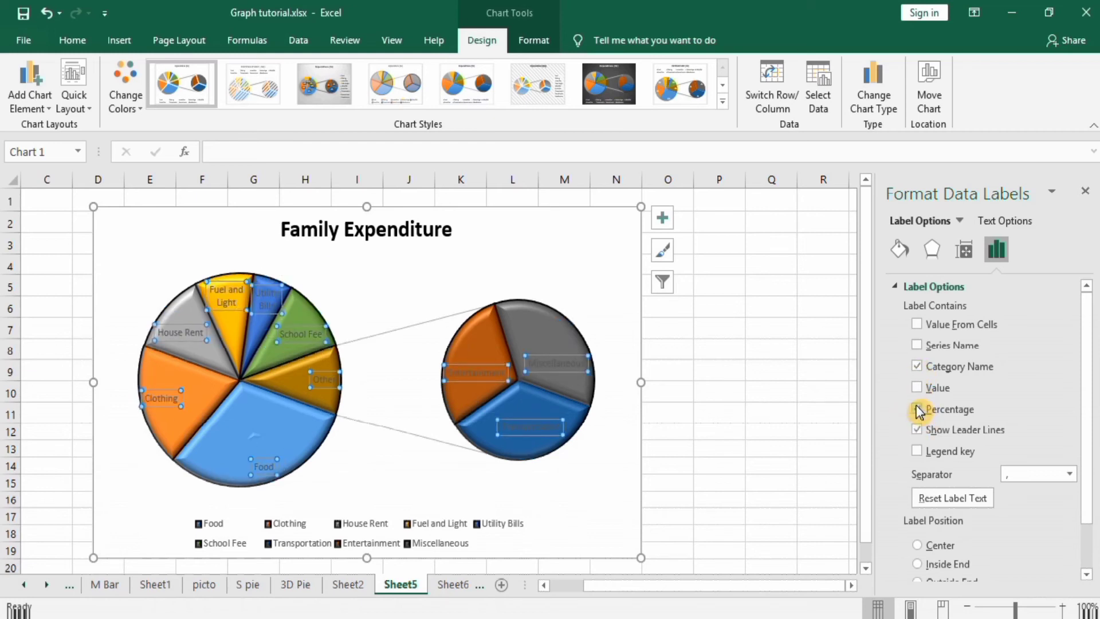
left_click(917, 410)
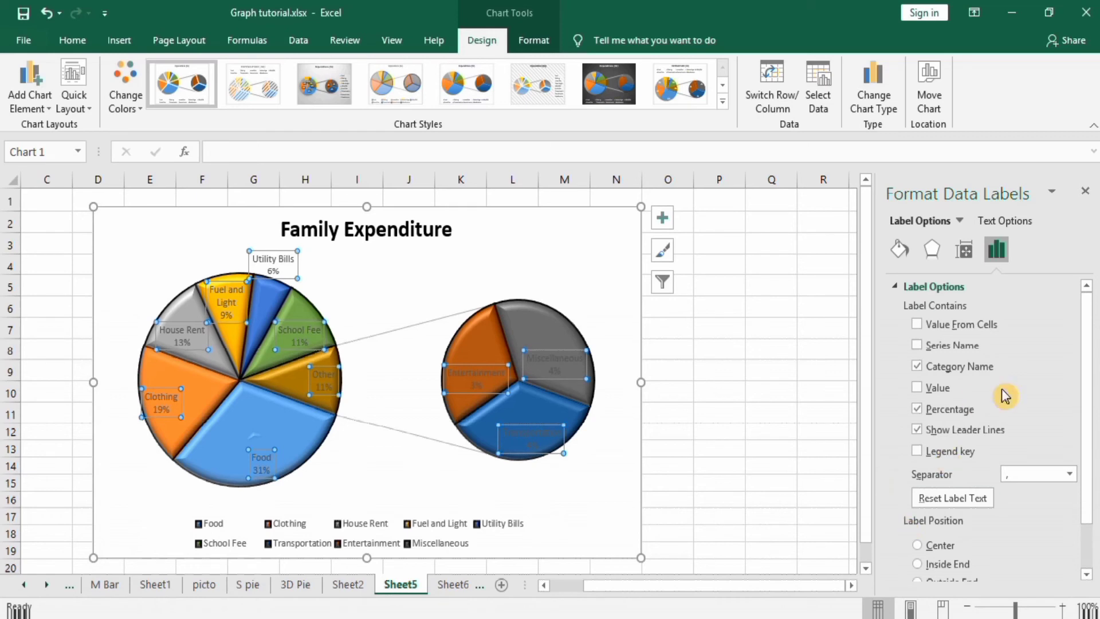
left_click_drag(1089, 357, 1088, 384)
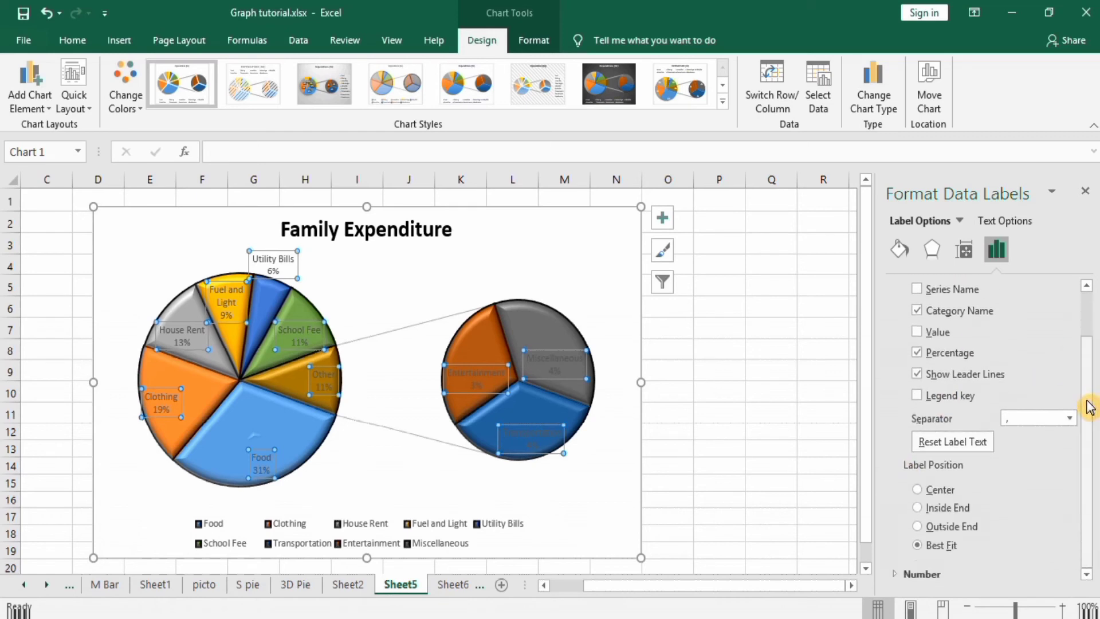
left_click(918, 491)
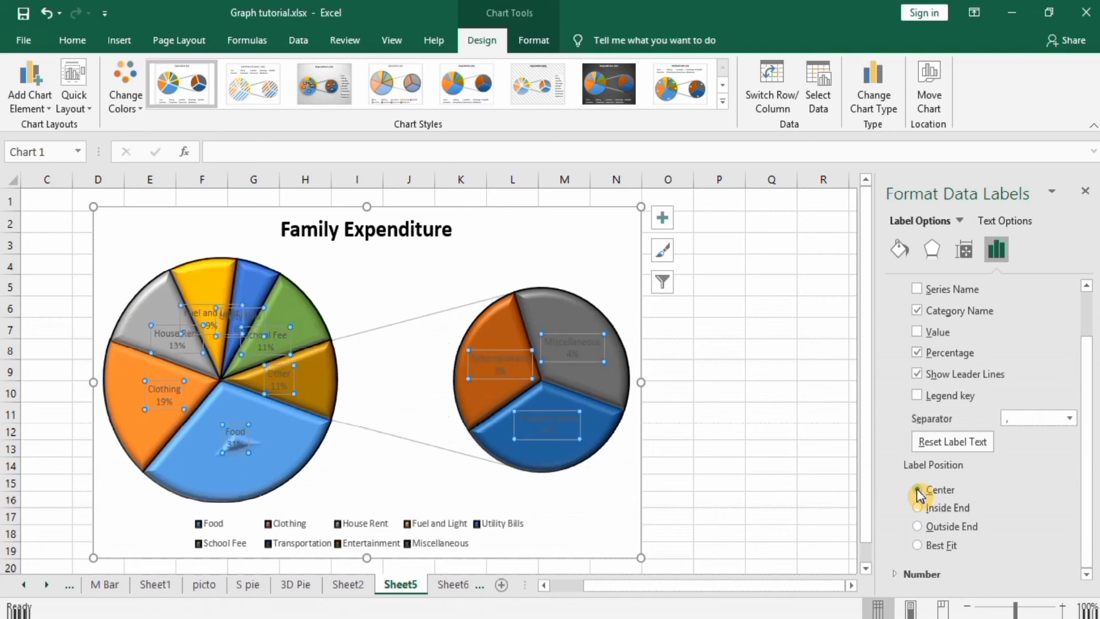
left_click(917, 546)
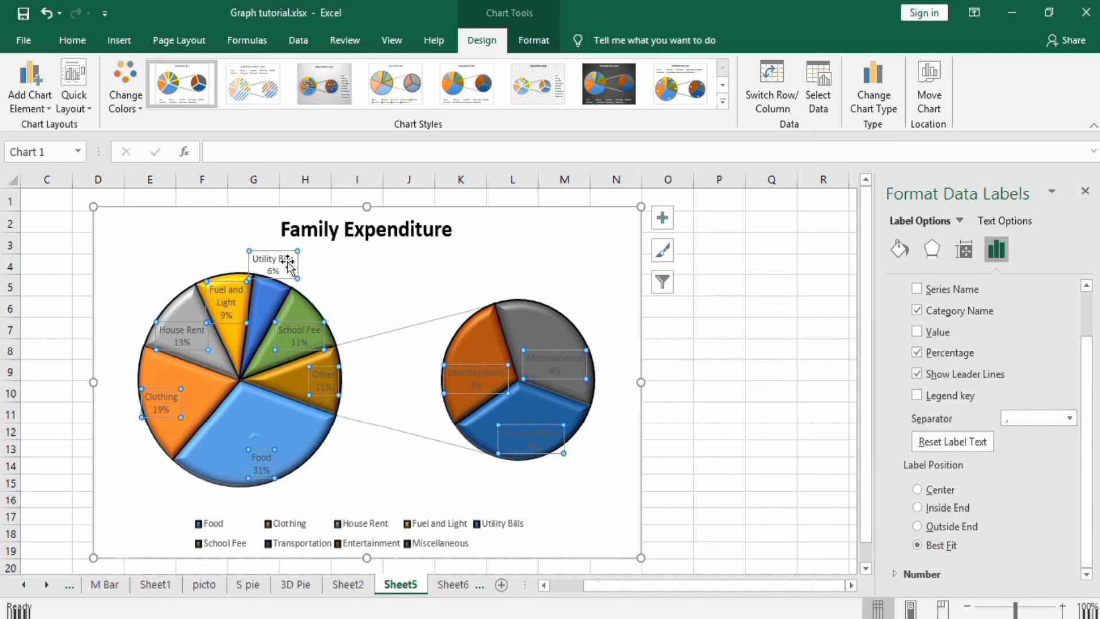
- Make the pie-of-pie data labels bold with a dark font colour
left_click(74, 41)
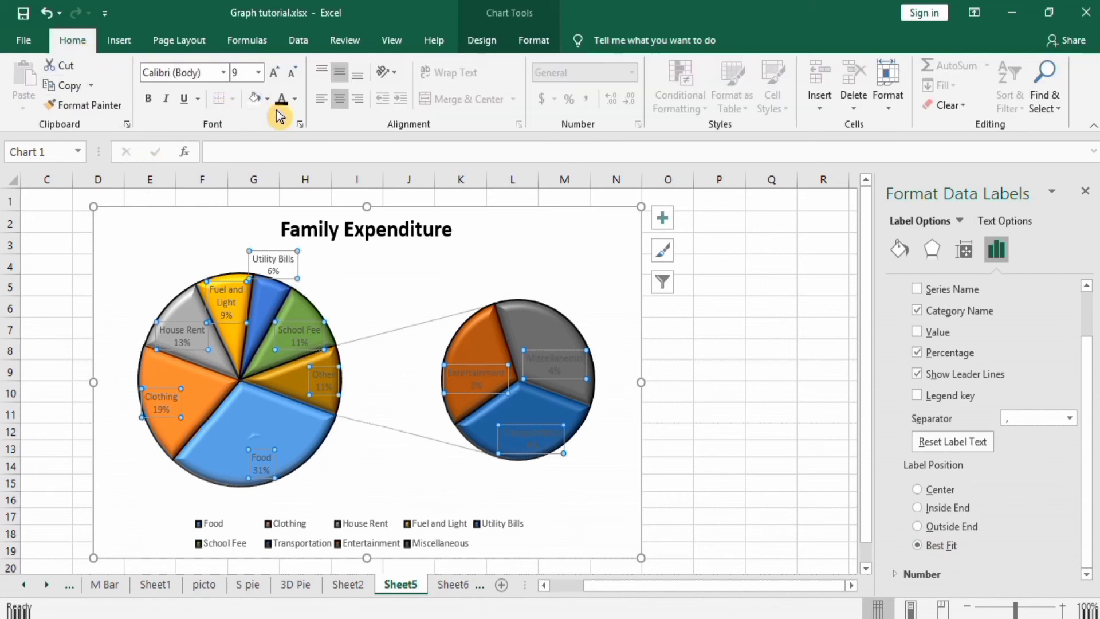
left_click(149, 102)
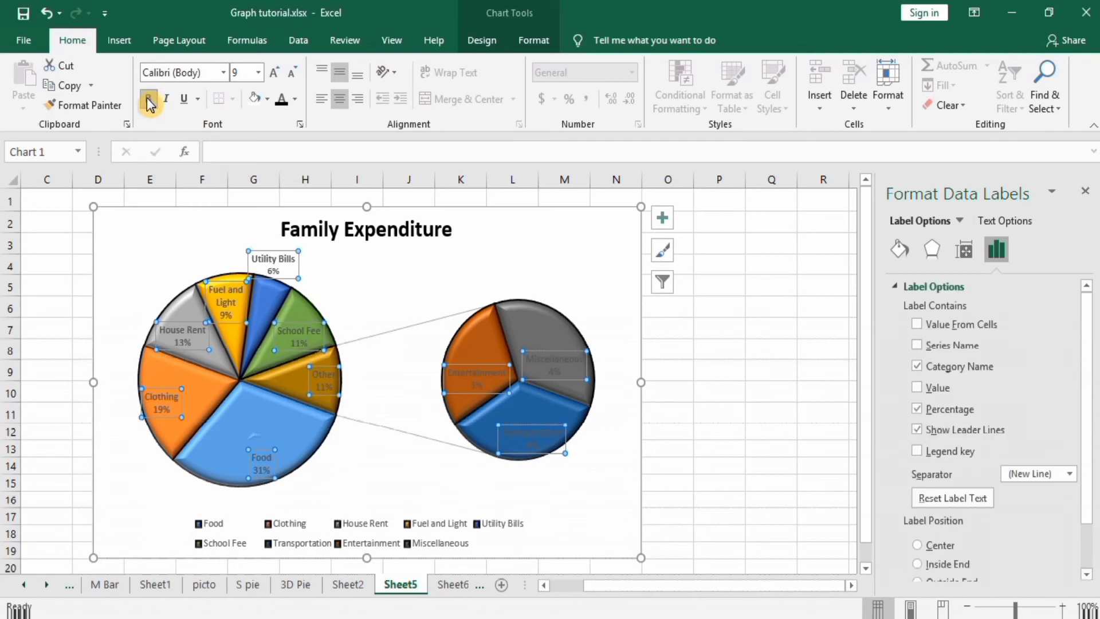
left_click(280, 102)
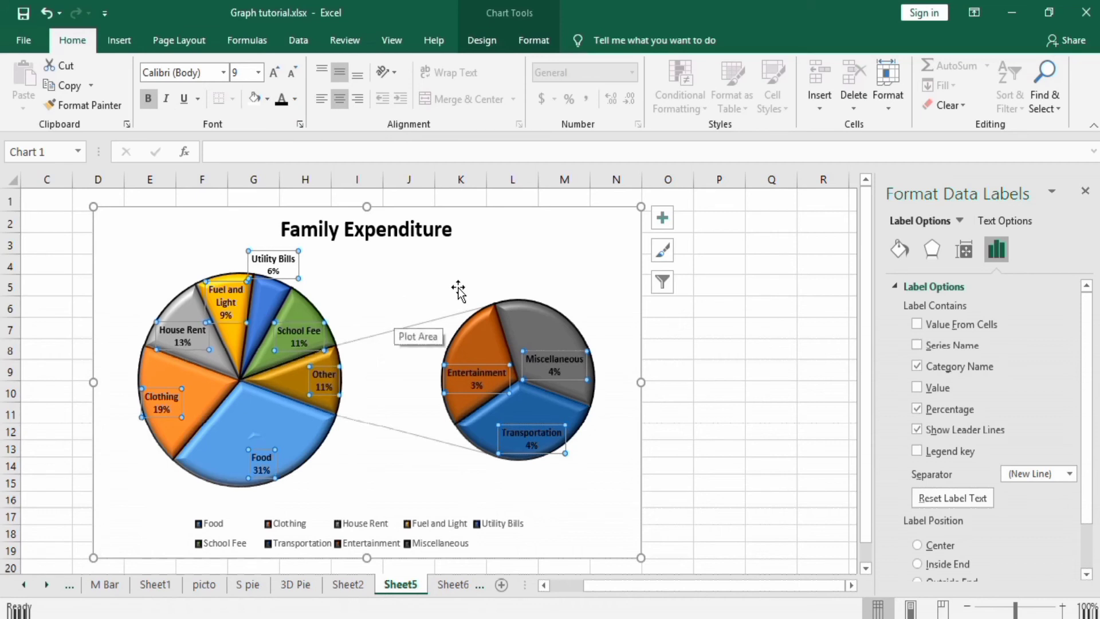
left_click(701, 392)
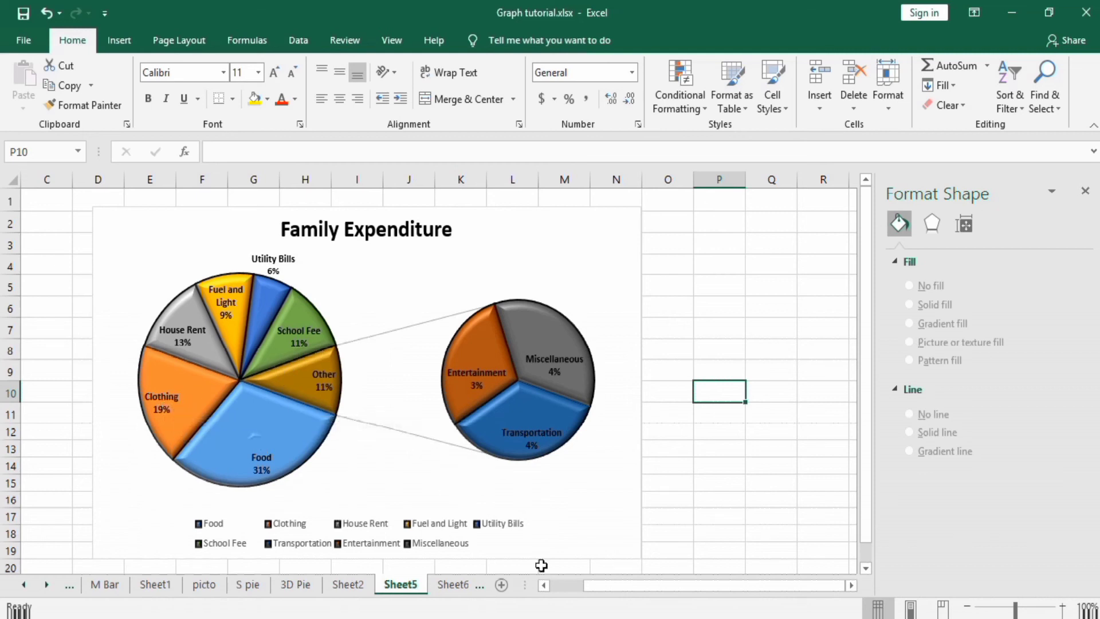
- Delete the legend from below the pie-of-pie chart
left_click_drag(631, 594, 619, 589)
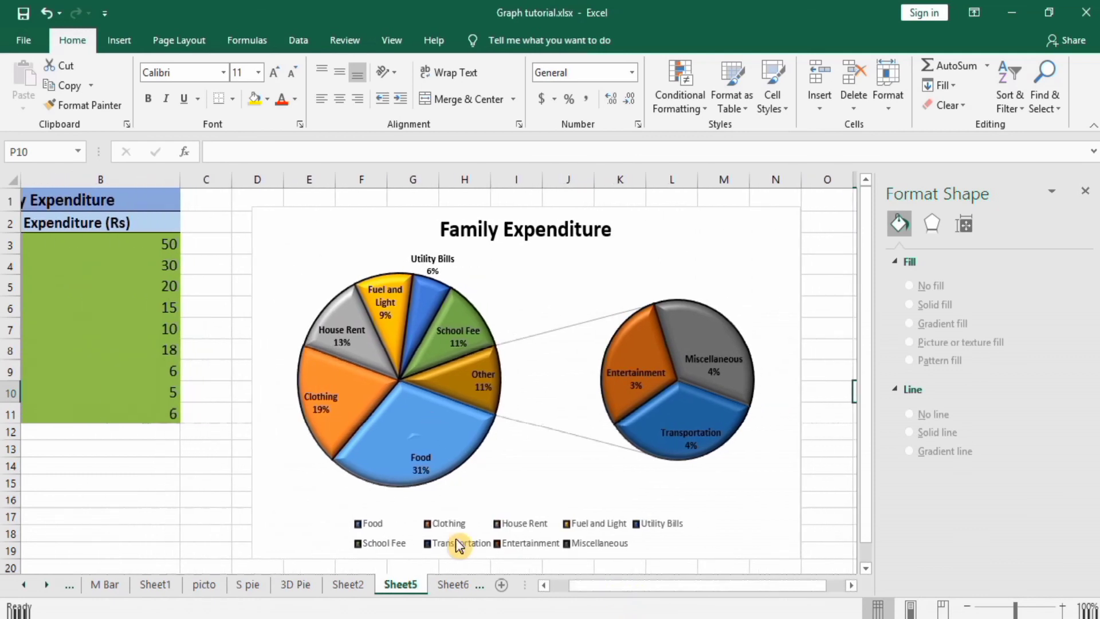
left_click(453, 524)
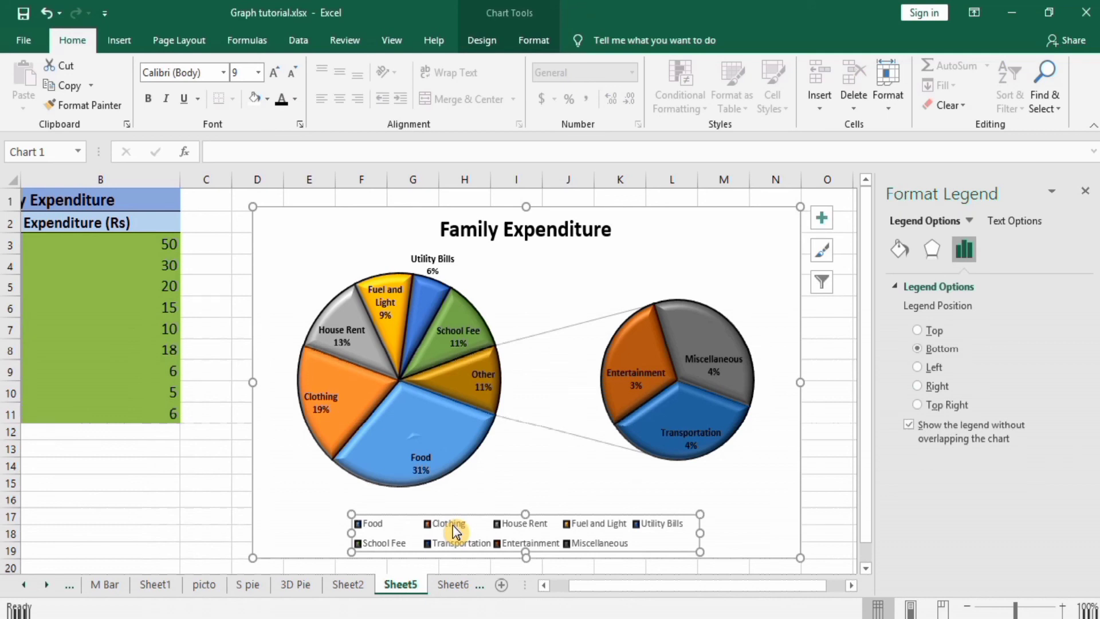
key("Delete")
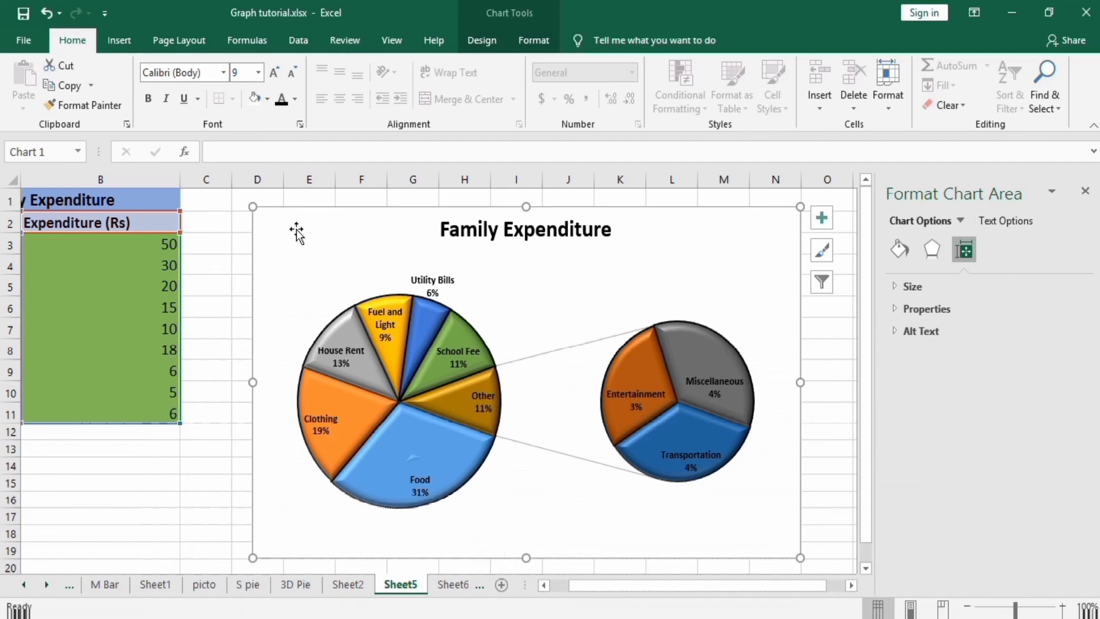
- Give the chart area a black shape outline
left_click(522, 52)
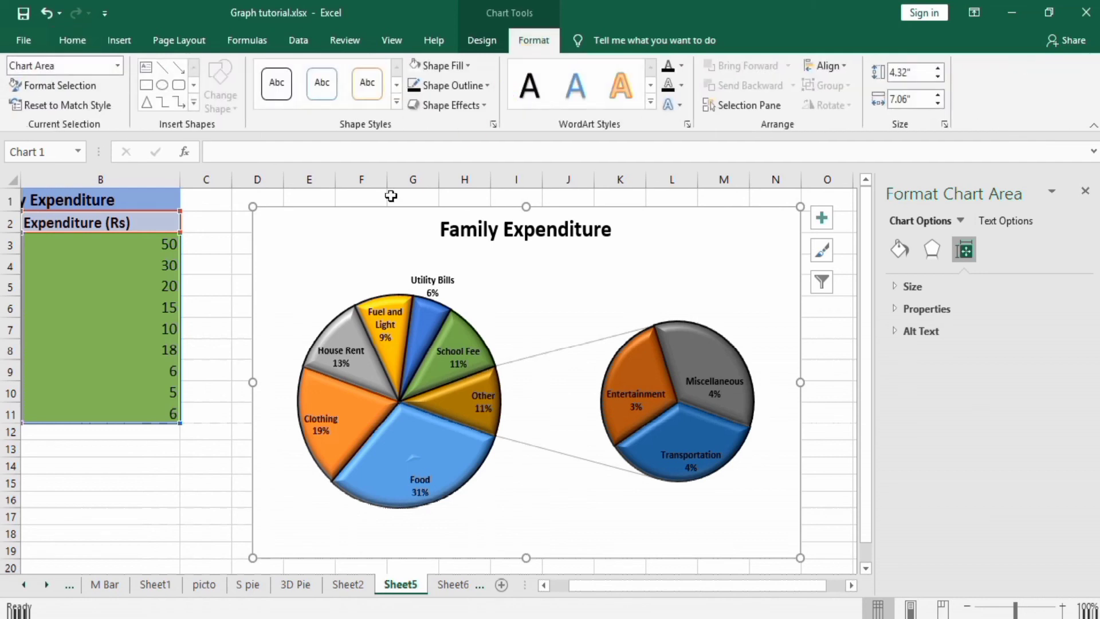
left_click(486, 84)
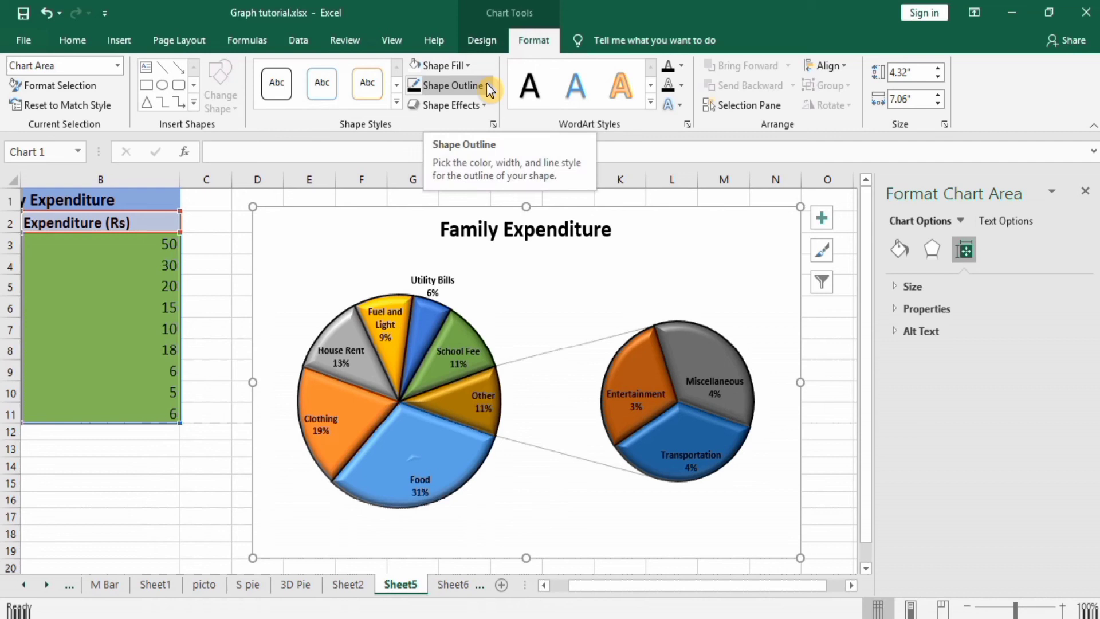
left_click(486, 83)
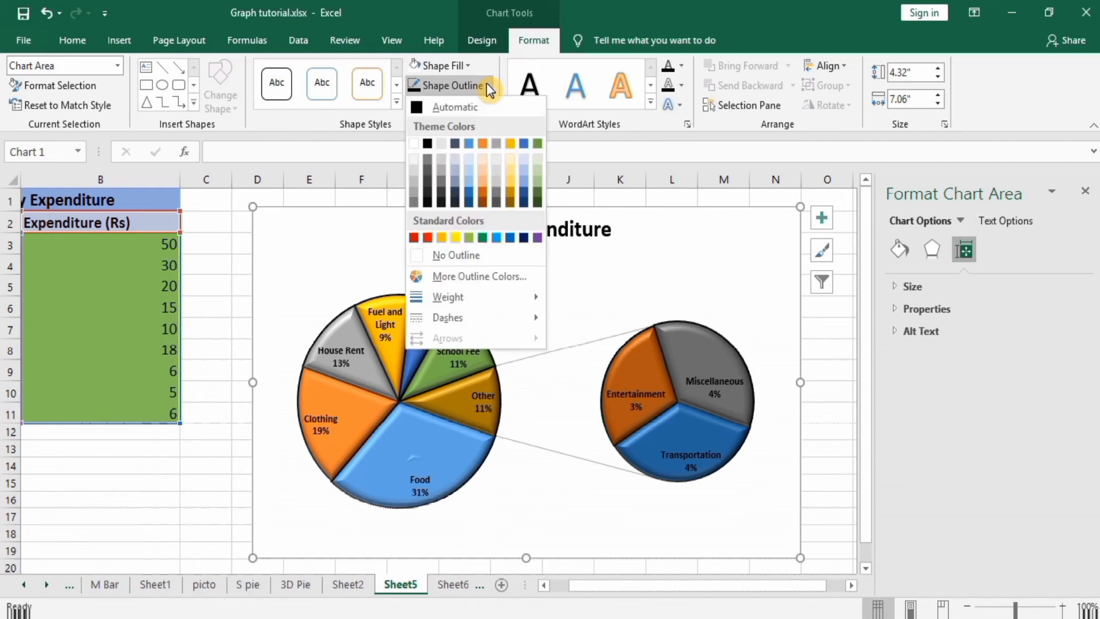
left_click(428, 143)
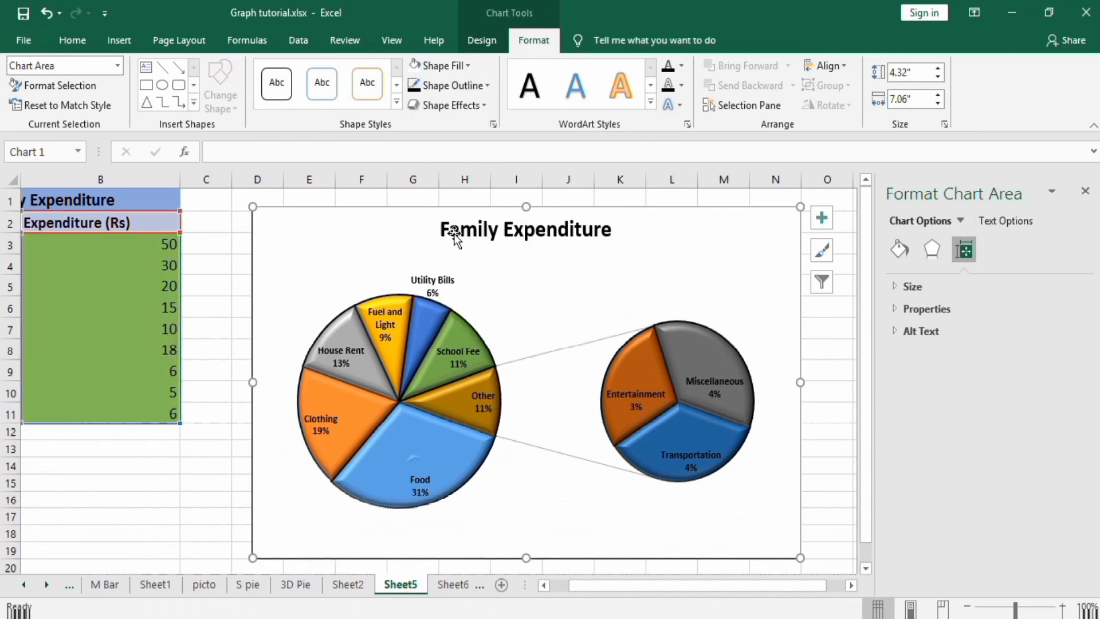
left_click(492, 85)
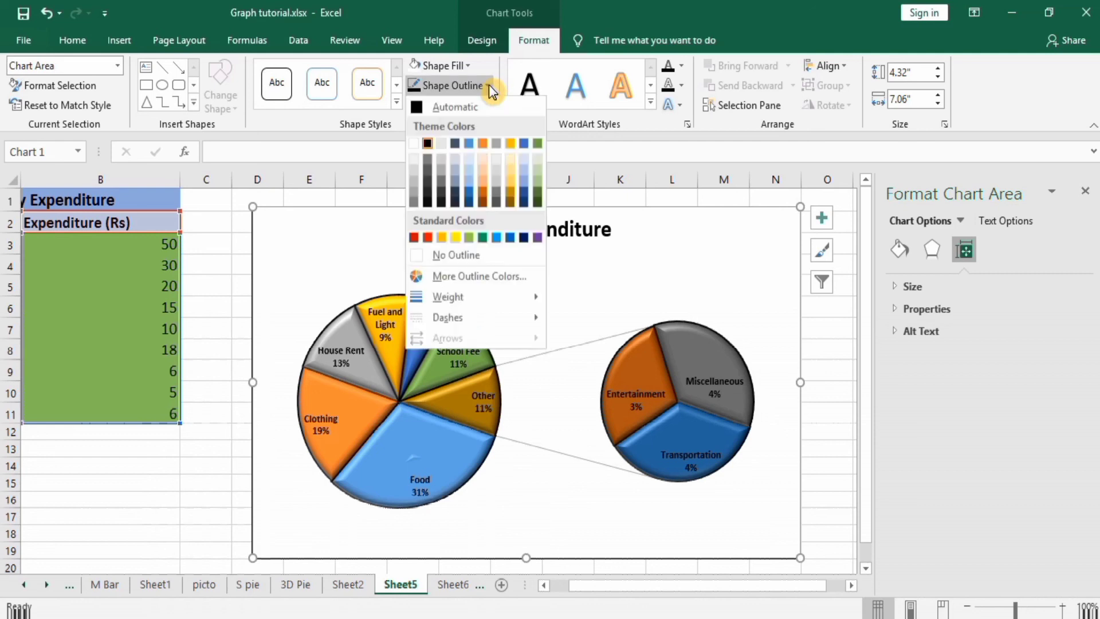
- Fill the chart background with the Denim texture
mouse_move(519, 299)
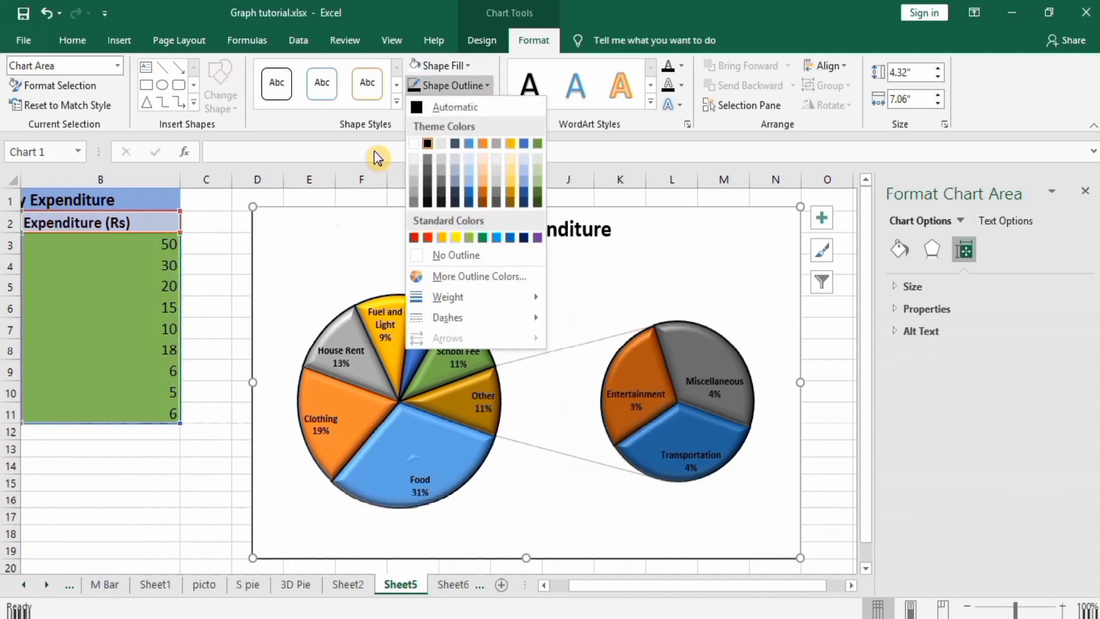
left_click(468, 65)
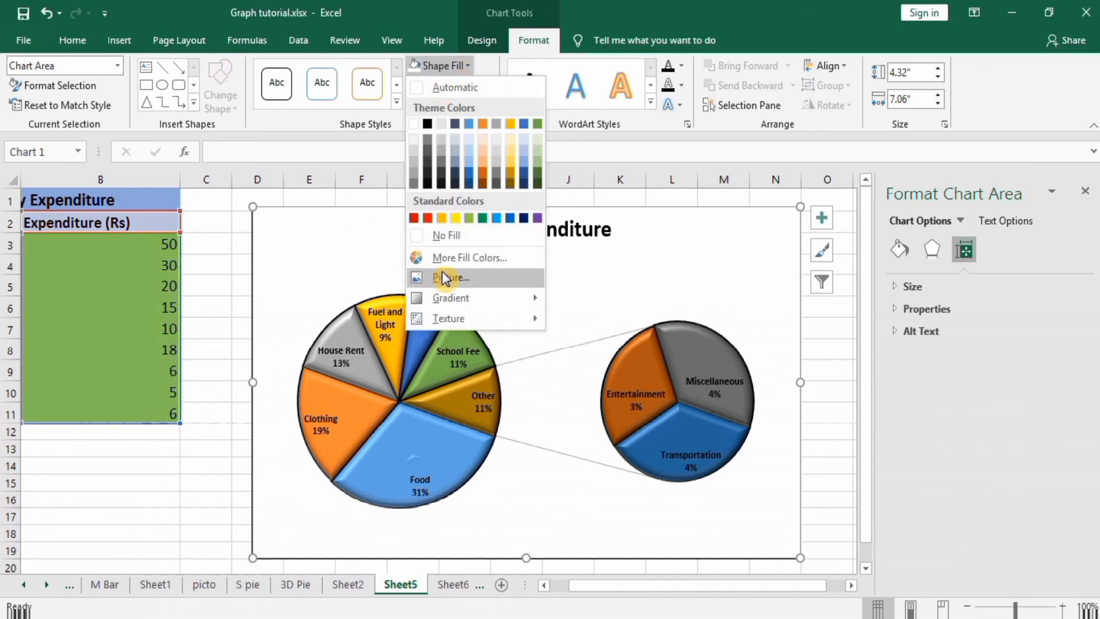
mouse_move(443, 297)
mouse_move(489, 317)
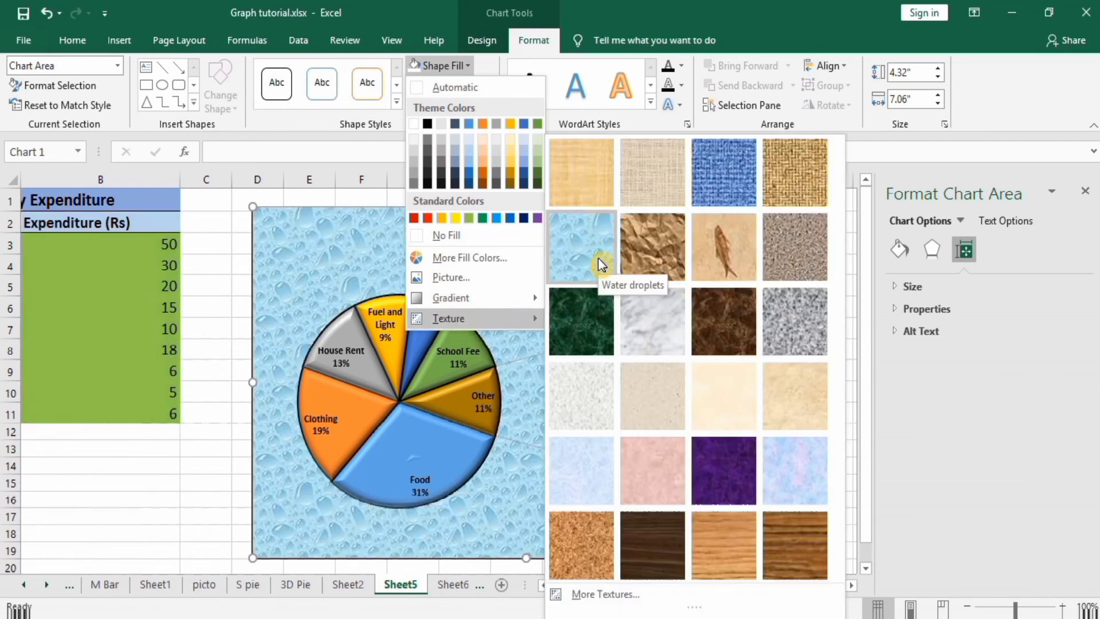
left_click(721, 186)
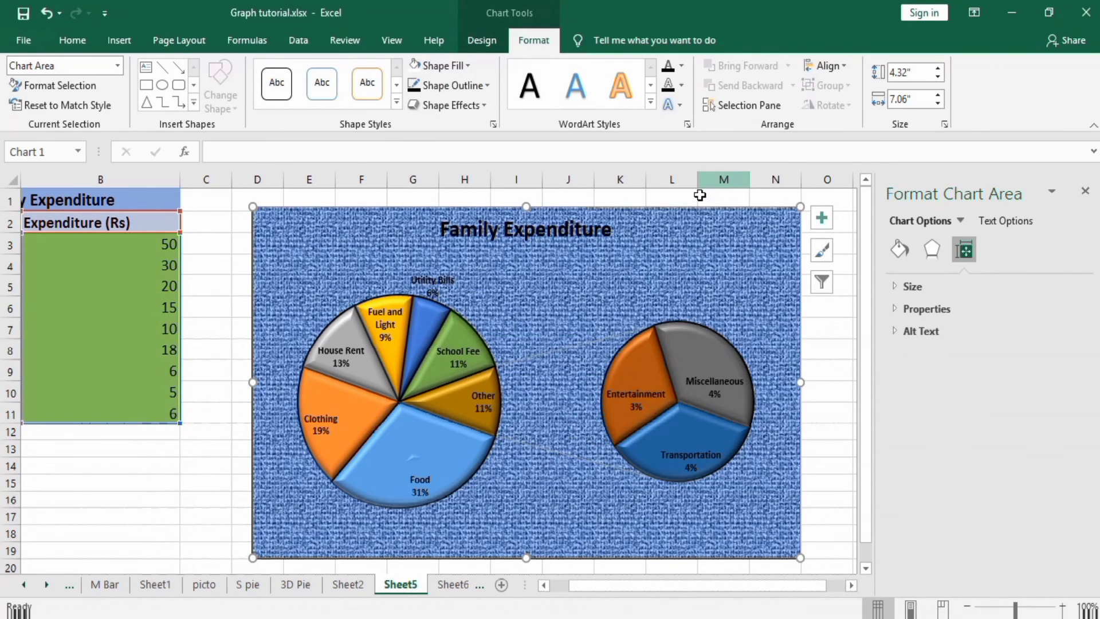
- Make the series lines connecting the two pies solid at 1.5 pt width
left_click(557, 358)
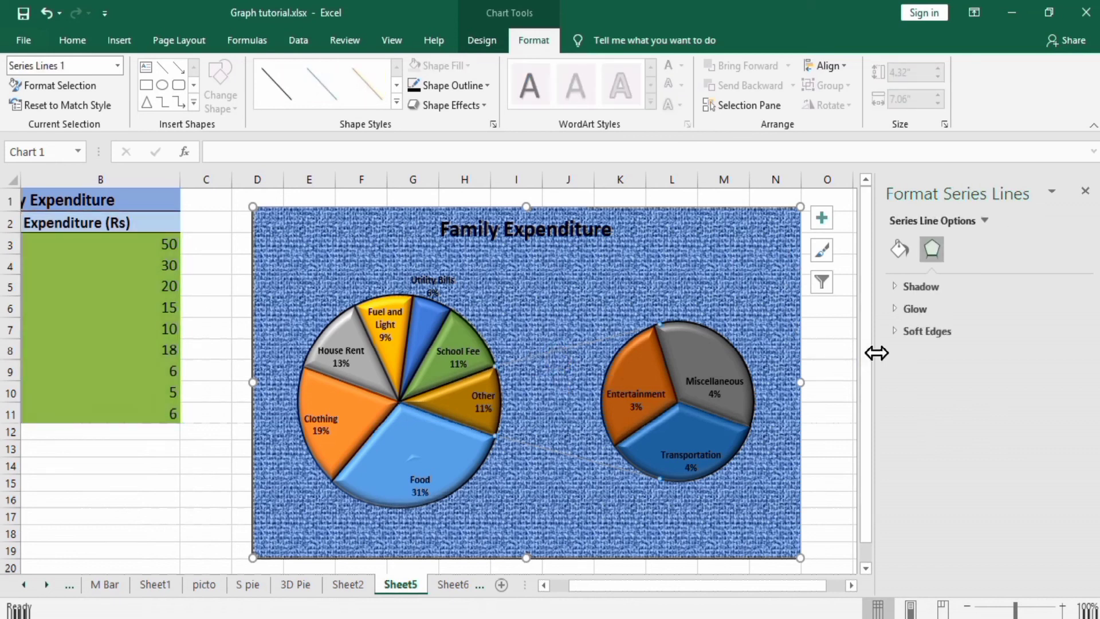
left_click(901, 251)
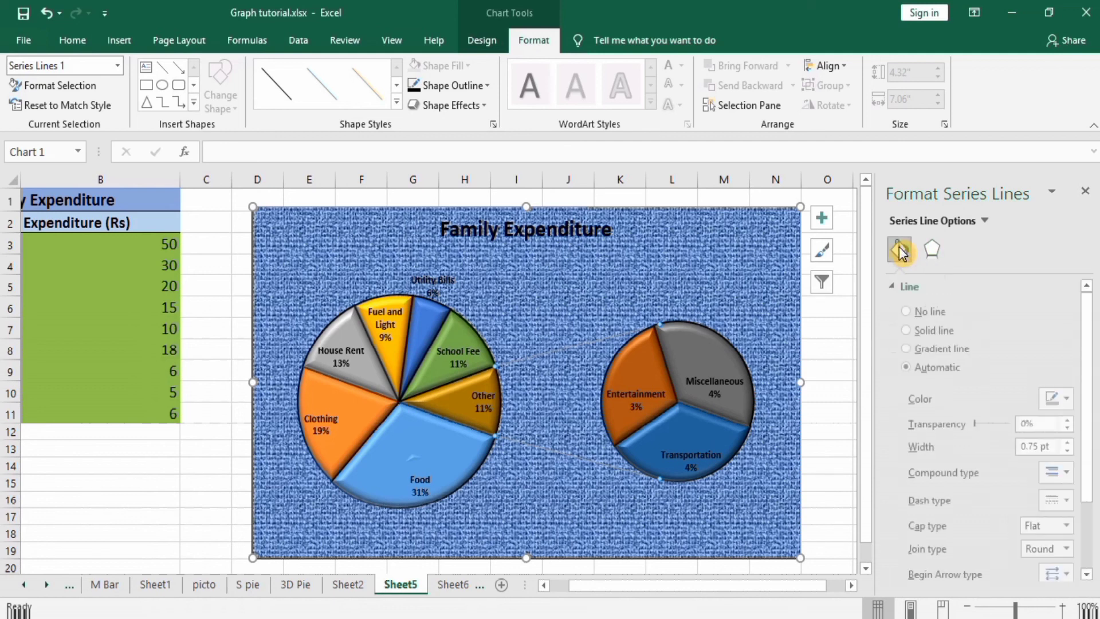
left_click(911, 331)
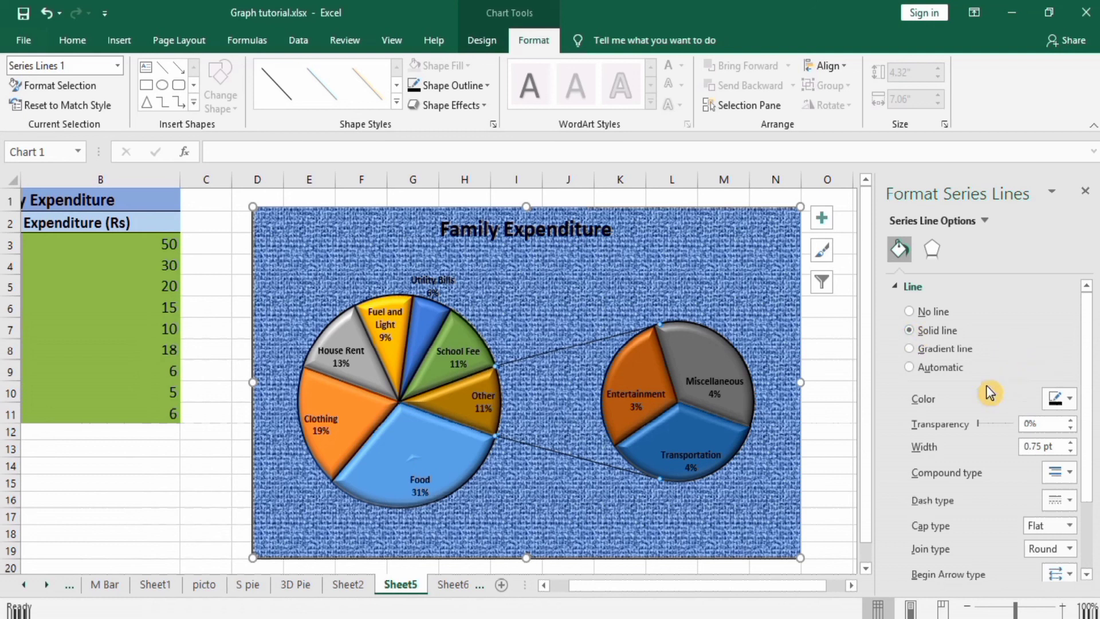
left_click(1071, 443)
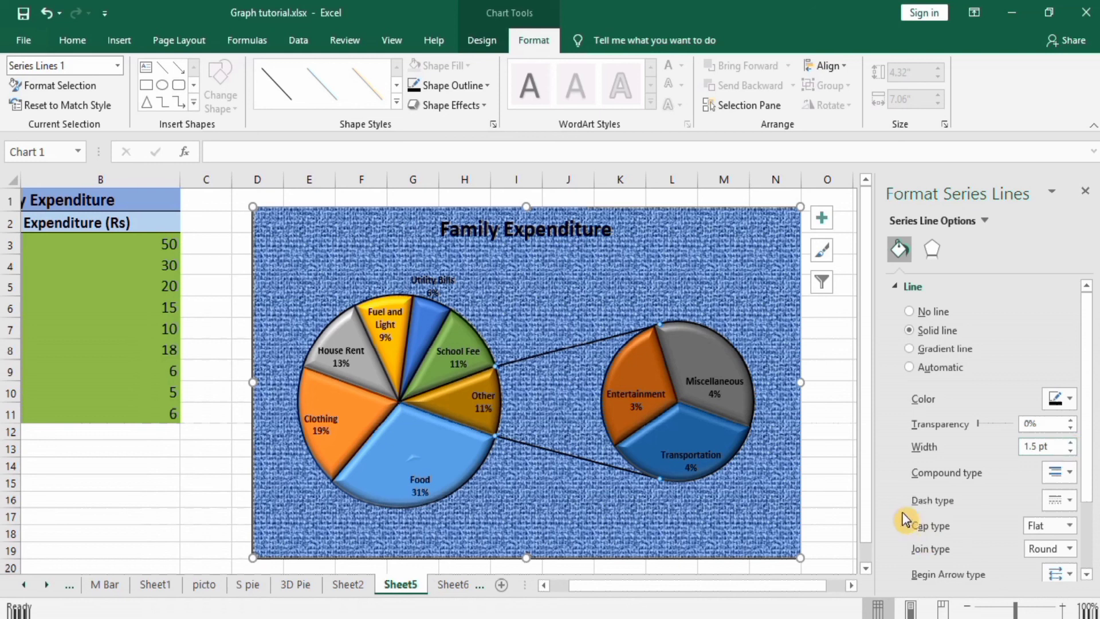
left_click(837, 479)
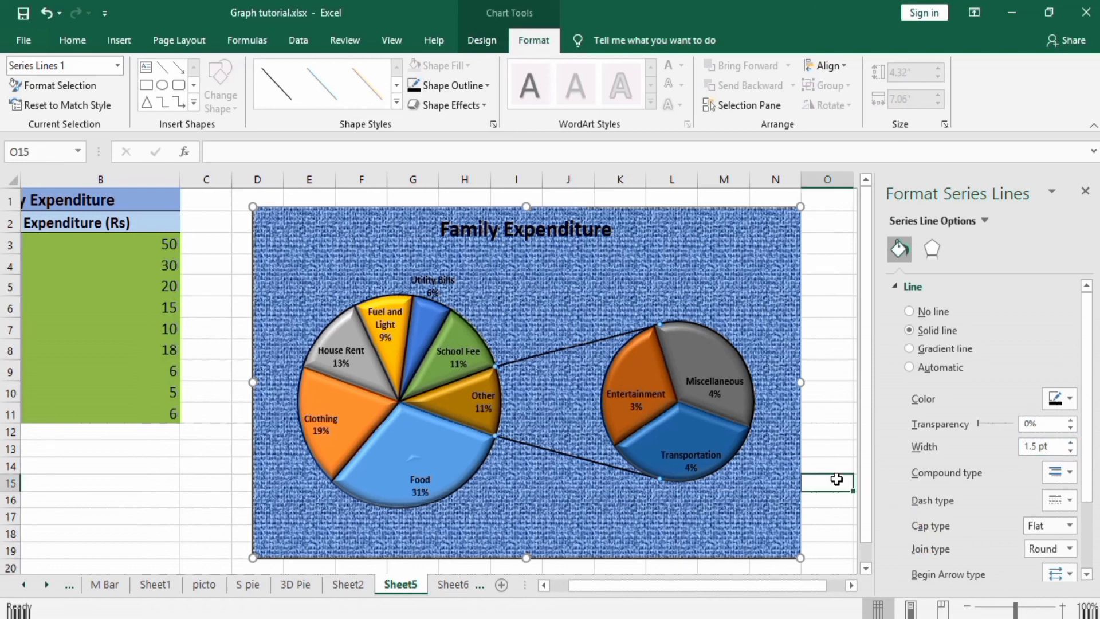
left_click(841, 342)
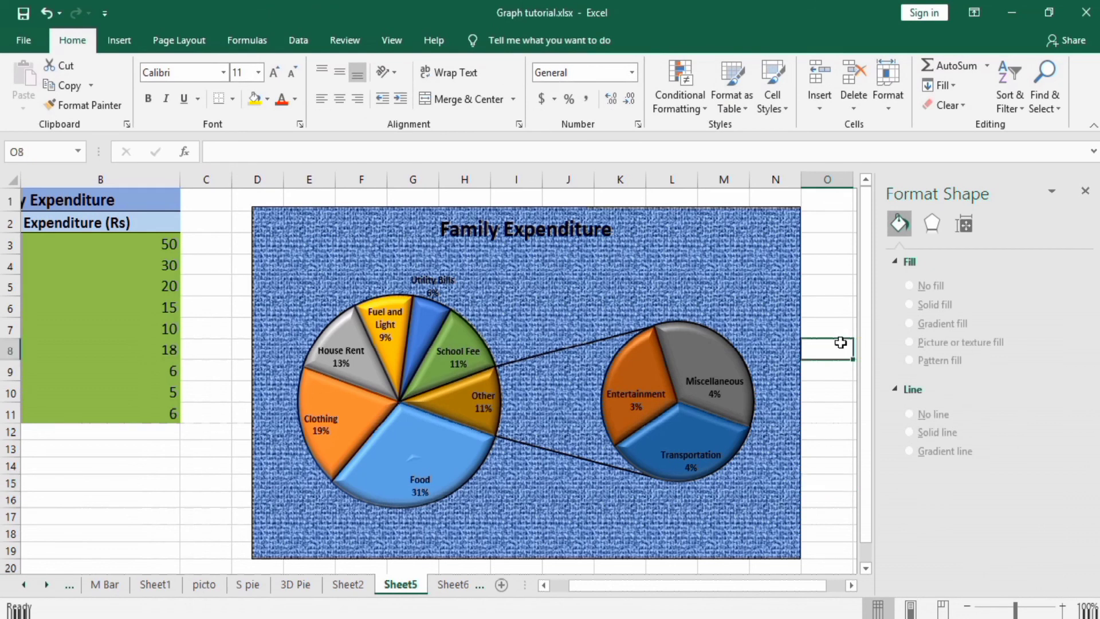